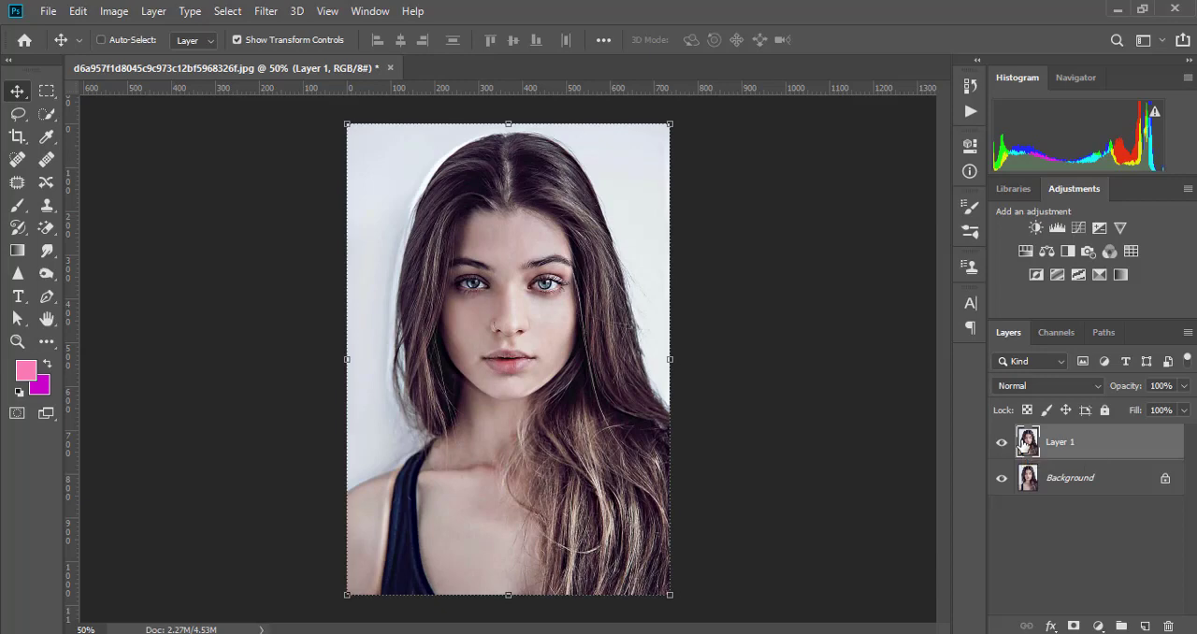
- Duplicate Layer 1 and apply a High Pass filter with a radius of 3.6 pixels to the copy
{"action": "key", "text": "ctrl+j"}
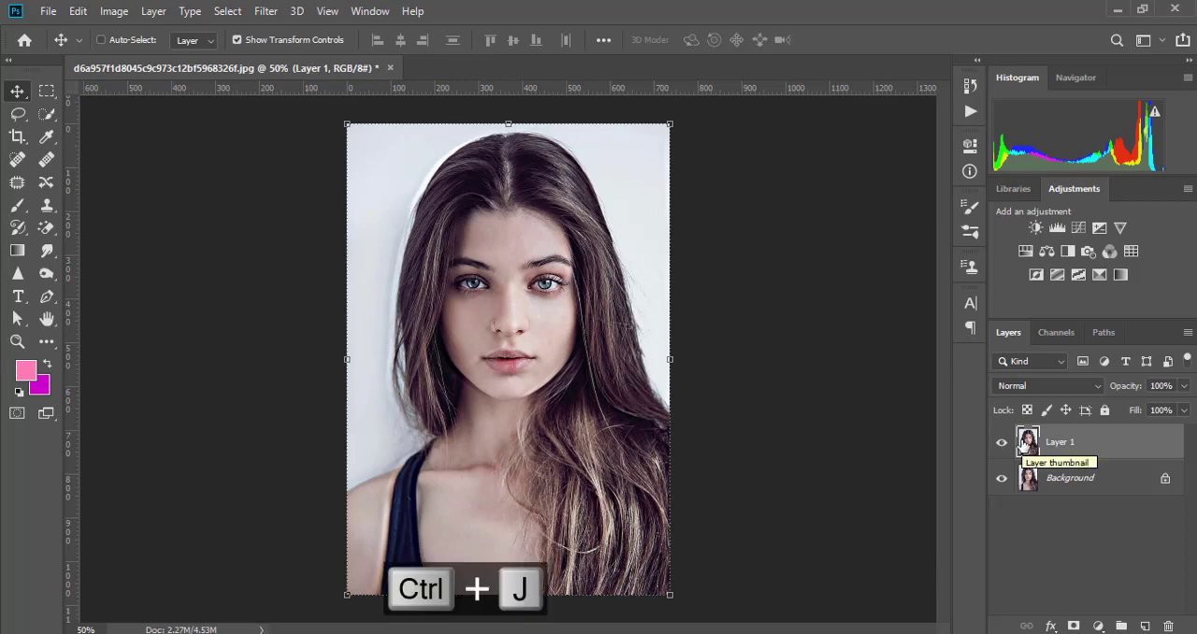
{"action": "key", "text": "ctrl+j"}
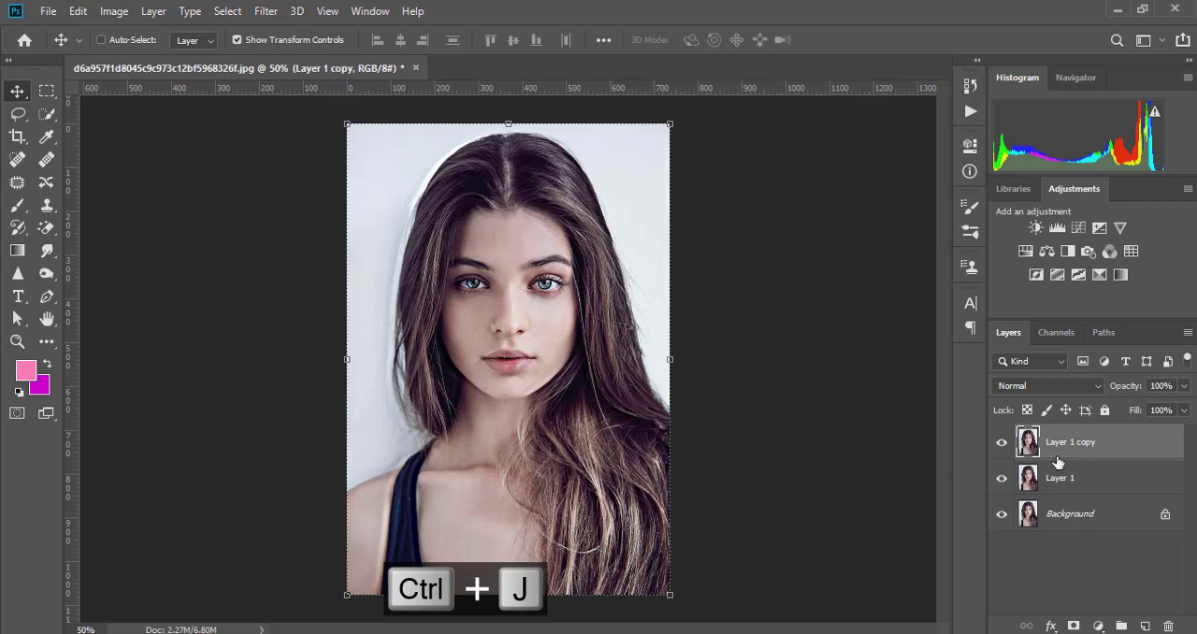
{"action": "left_click", "coordinate": [266, 13]}
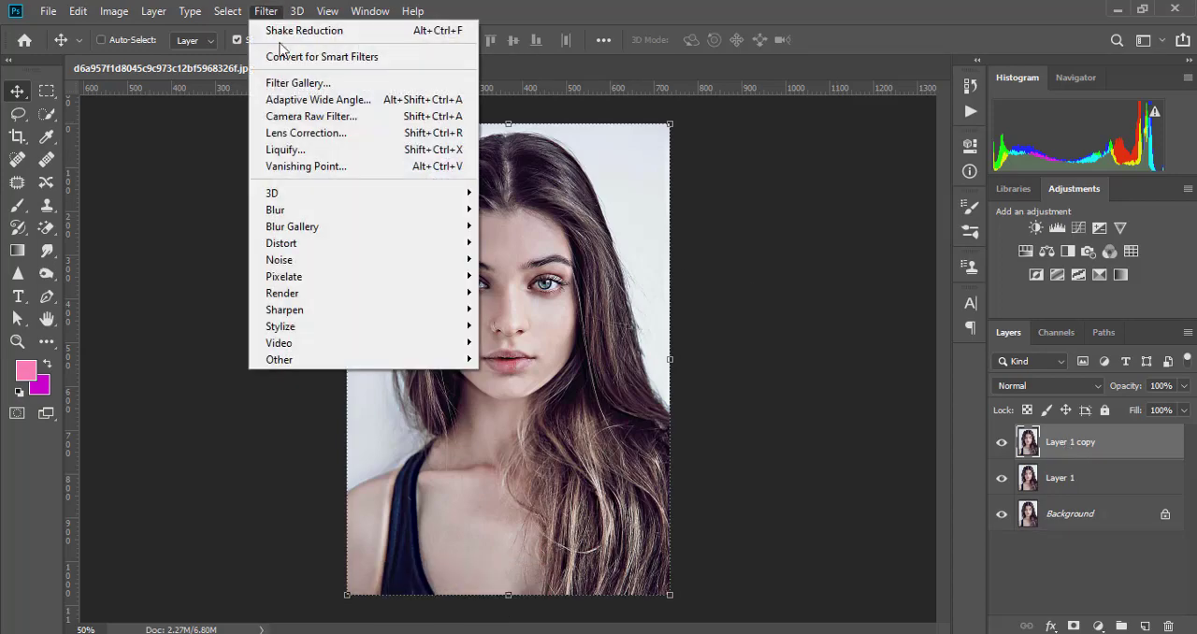
{"action": "mouse_move", "coordinate": [295, 363]}
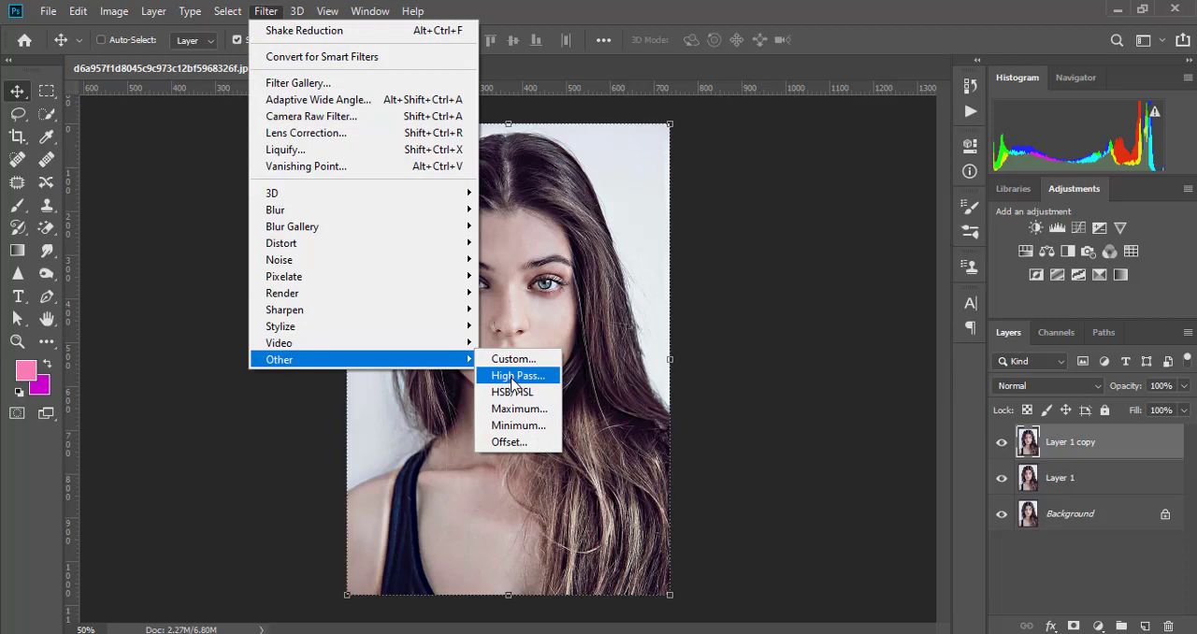
{"action": "left_click", "coordinate": [517, 375]}
{"action": "left_click_drag", "start_coordinate": [493, 369], "coordinate": [495, 371]}
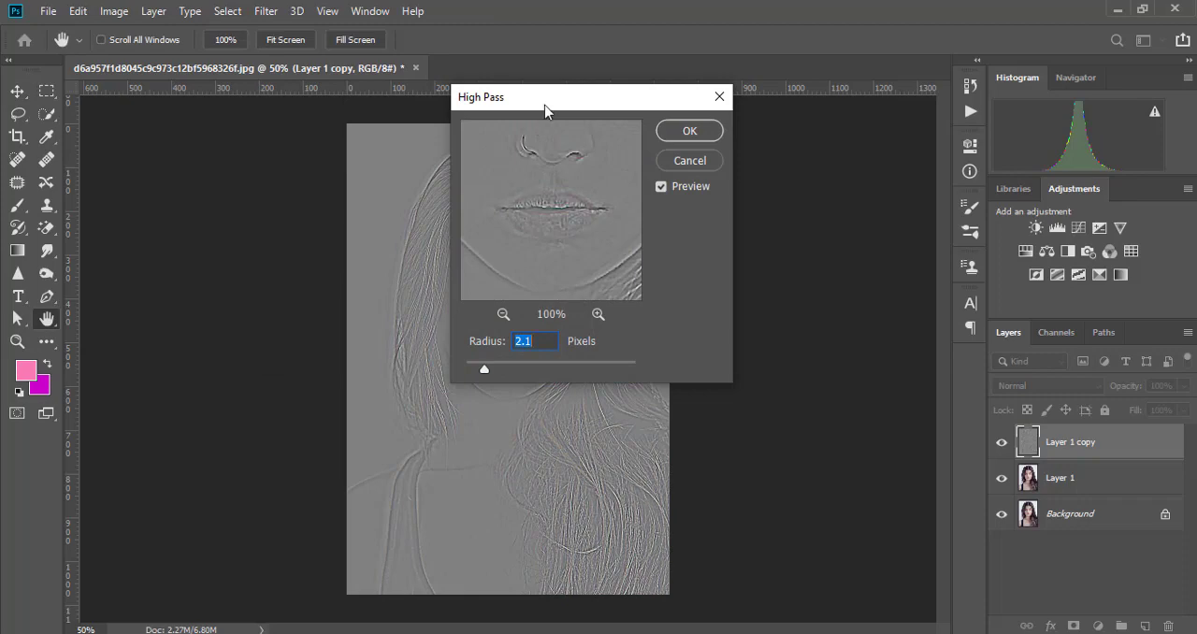
{"action": "left_click_drag", "start_coordinate": [529, 98], "coordinate": [713, 117]}
{"action": "left_click_drag", "start_coordinate": [670, 397], "coordinate": [685, 397]}
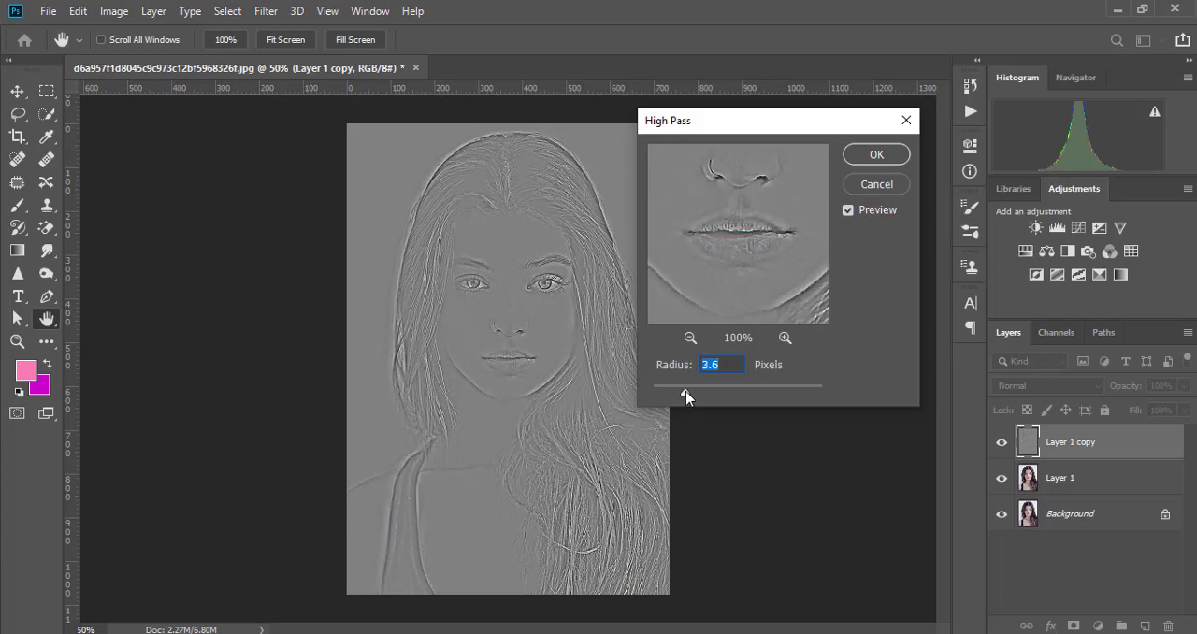
{"action": "left_click", "coordinate": [877, 155]}
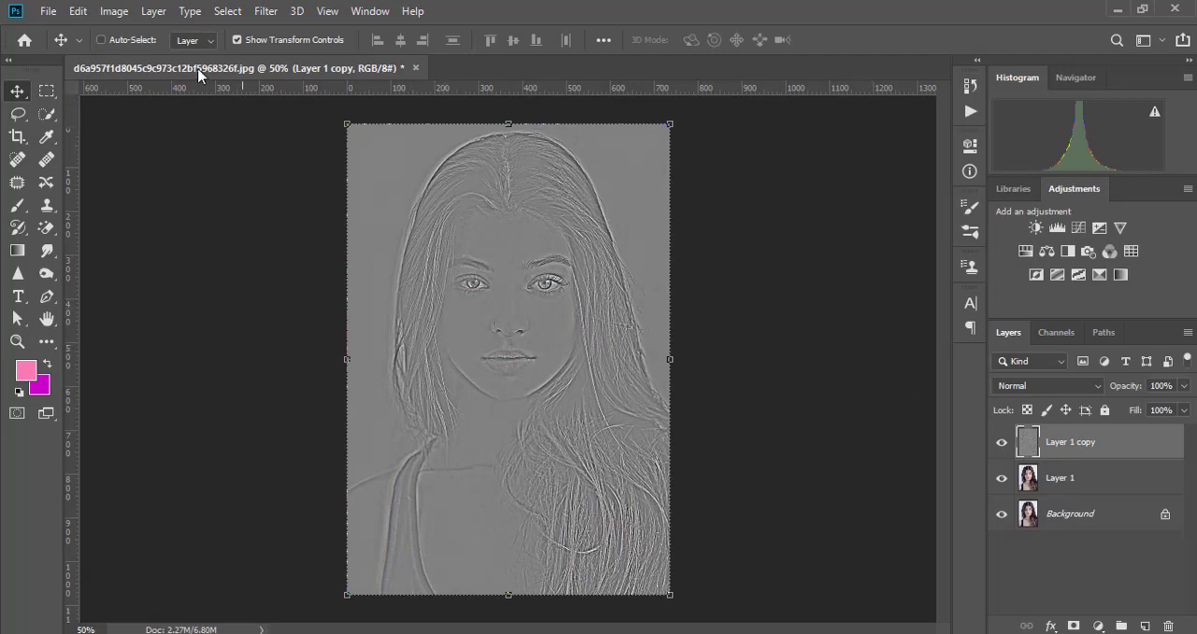
- Desaturate the High Pass layer and set its blend mode to Linear Light
{"action": "left_click", "coordinate": [113, 13]}
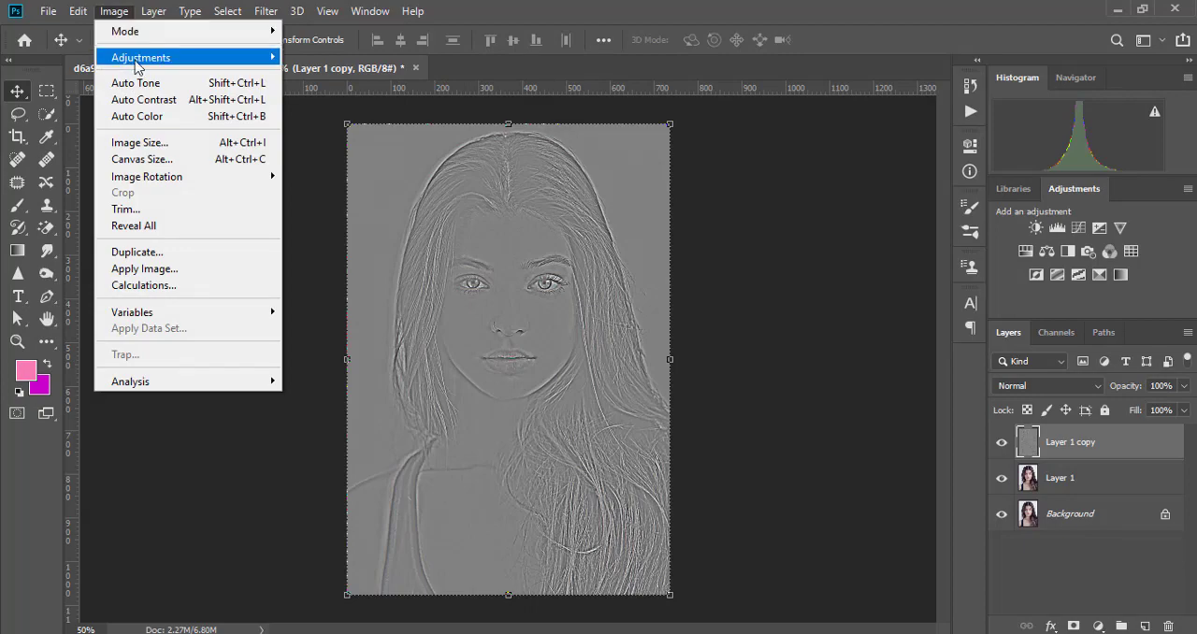
{"action": "mouse_move", "coordinate": [137, 66]}
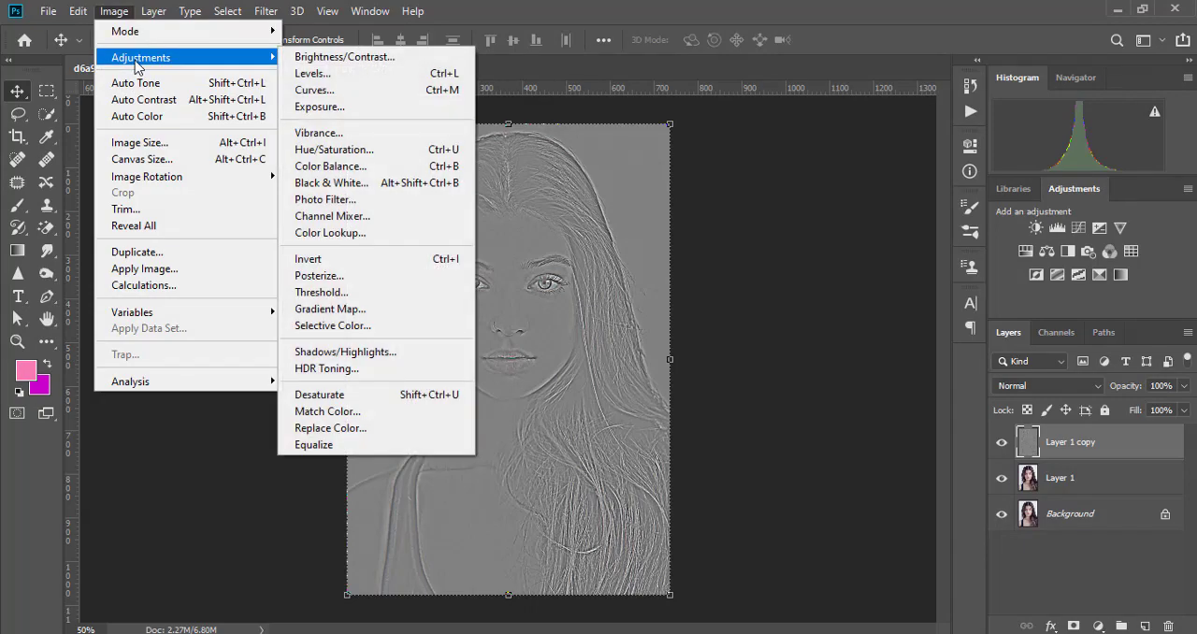
{"action": "left_click", "coordinate": [374, 397]}
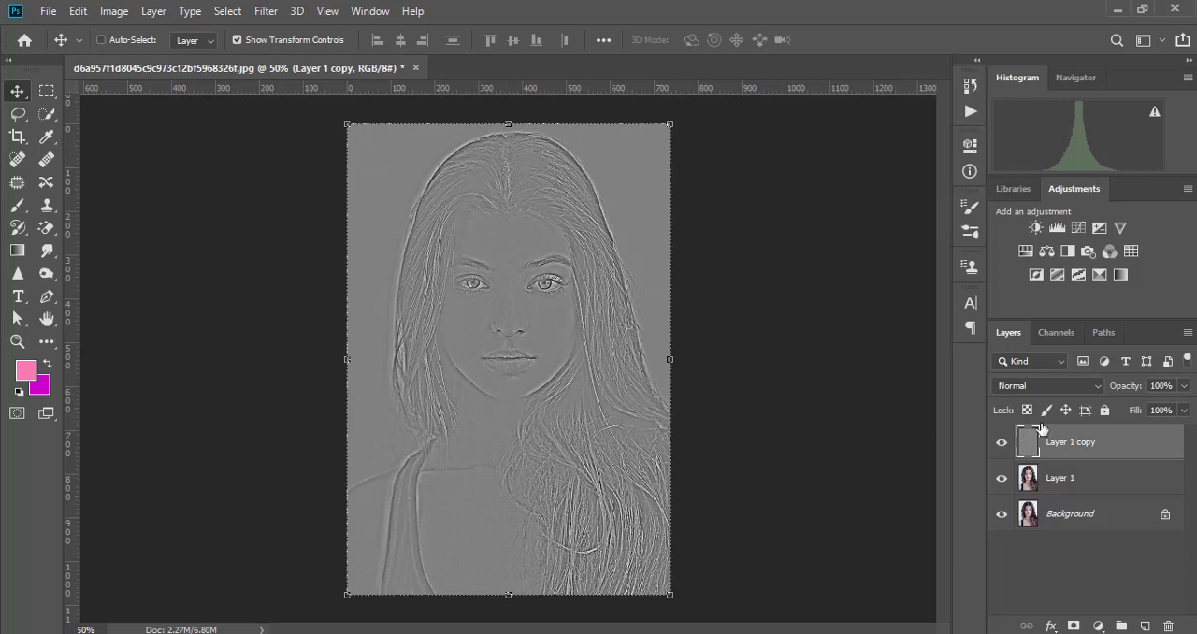
{"action": "left_click", "coordinate": [1099, 388]}
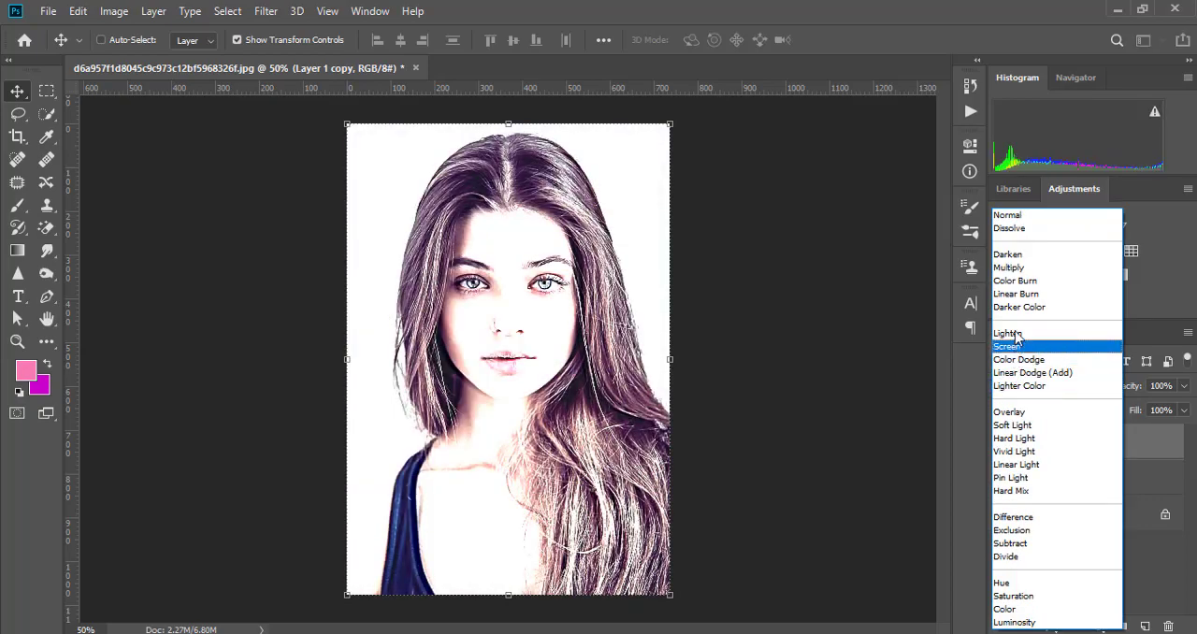
{"action": "left_click", "coordinate": [1035, 468]}
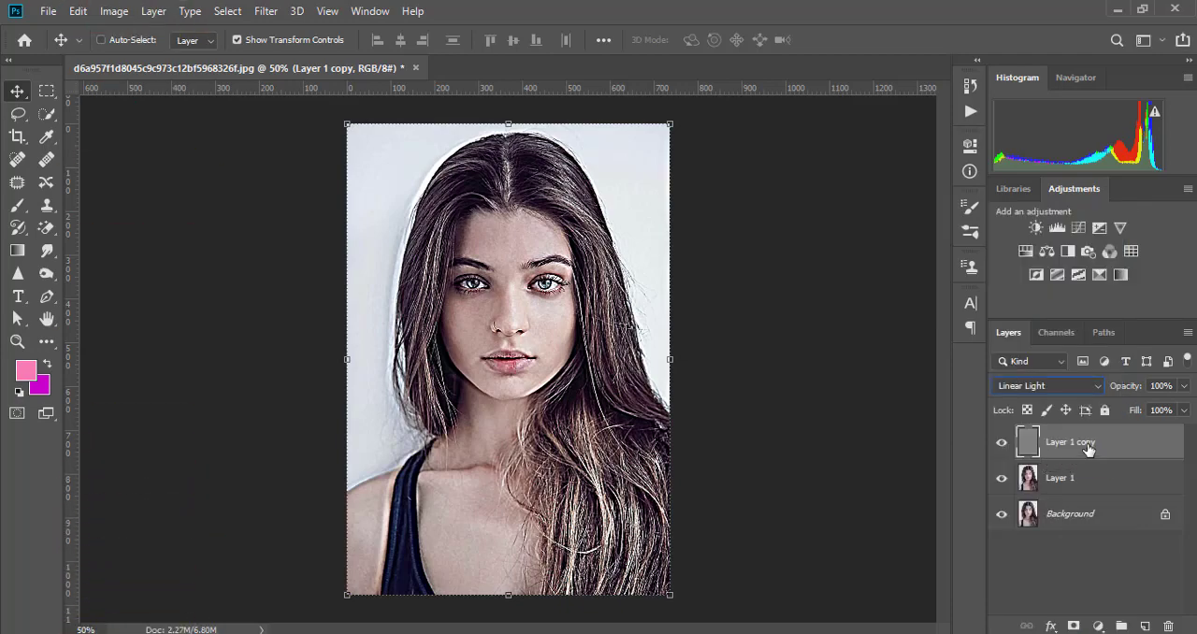
- Merge the Linear Light layer Layer 1 copy with Layer 1 into a single layer
{"action": "left_click", "coordinate": [1076, 480], "text": "shift"}
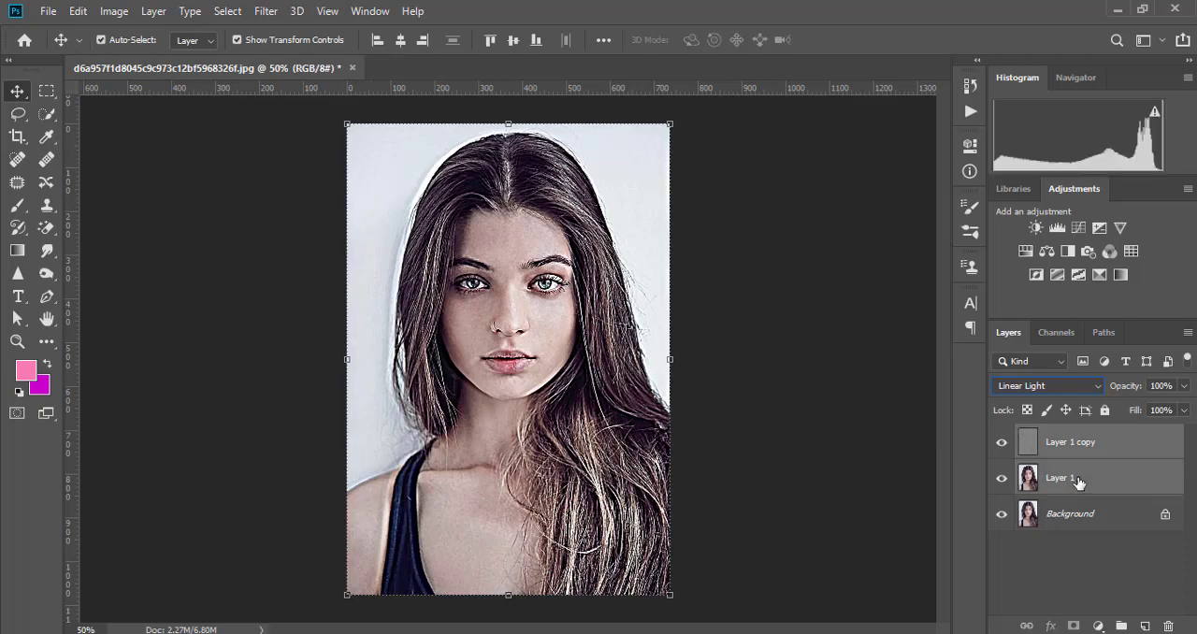
{"action": "right_click", "coordinate": [1073, 479]}
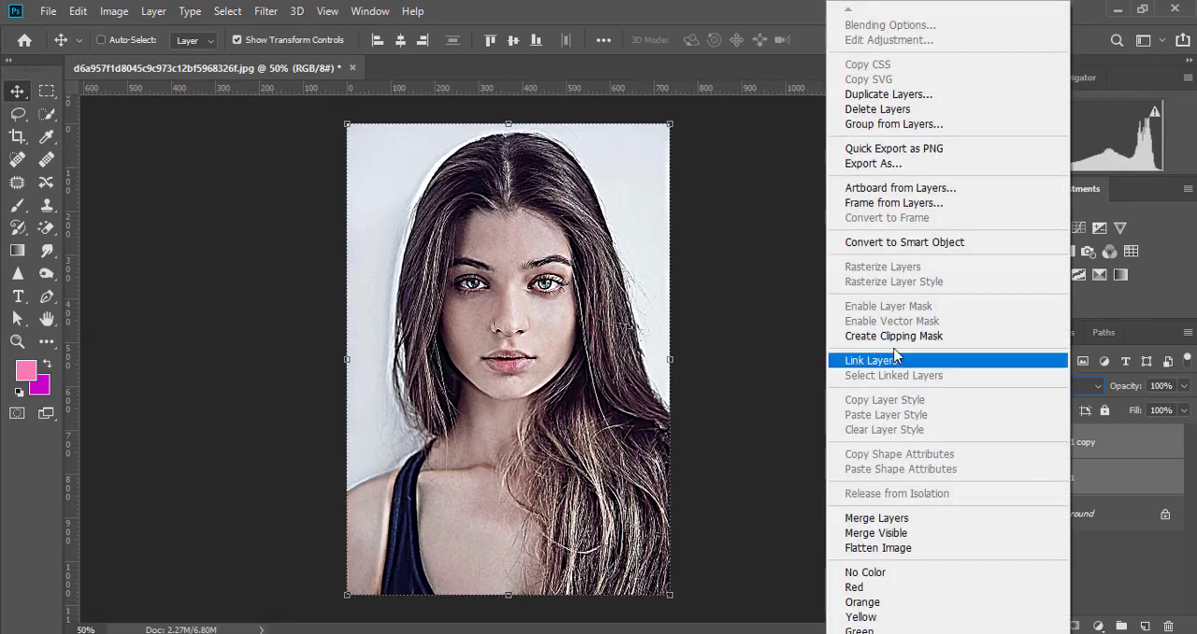
{"action": "left_click", "coordinate": [890, 520]}
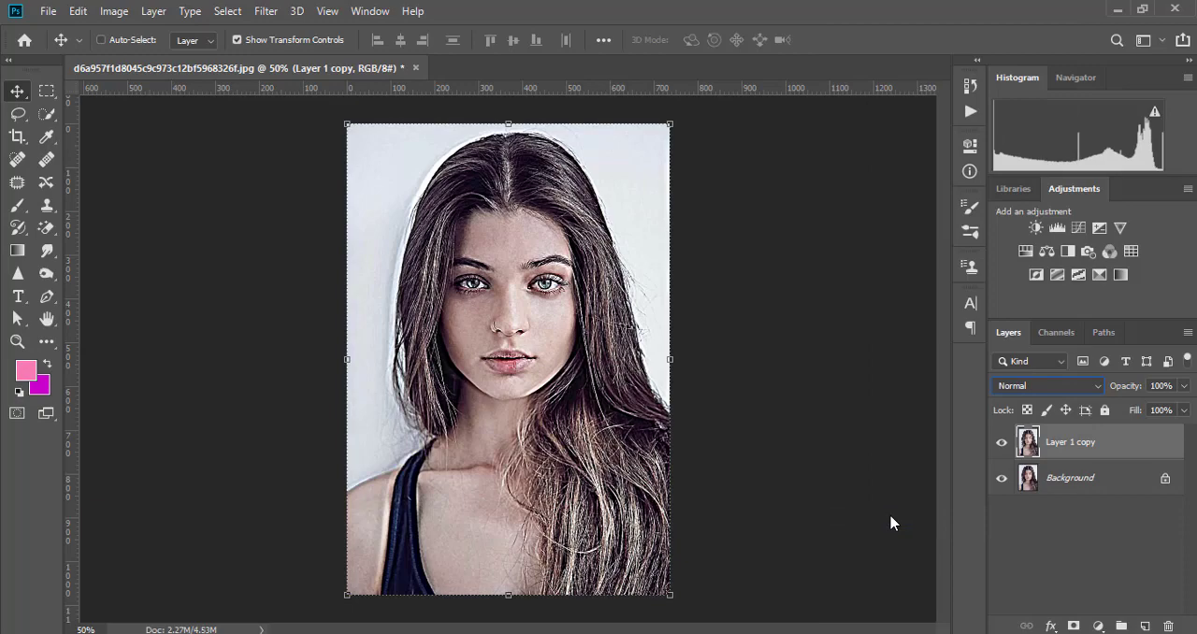
- Stamp all visible layers into a new top layer and apply the Diffuse filter to it in Anisotropic mode
{"action": "key", "text": "ctrl+shift+alt+e"}
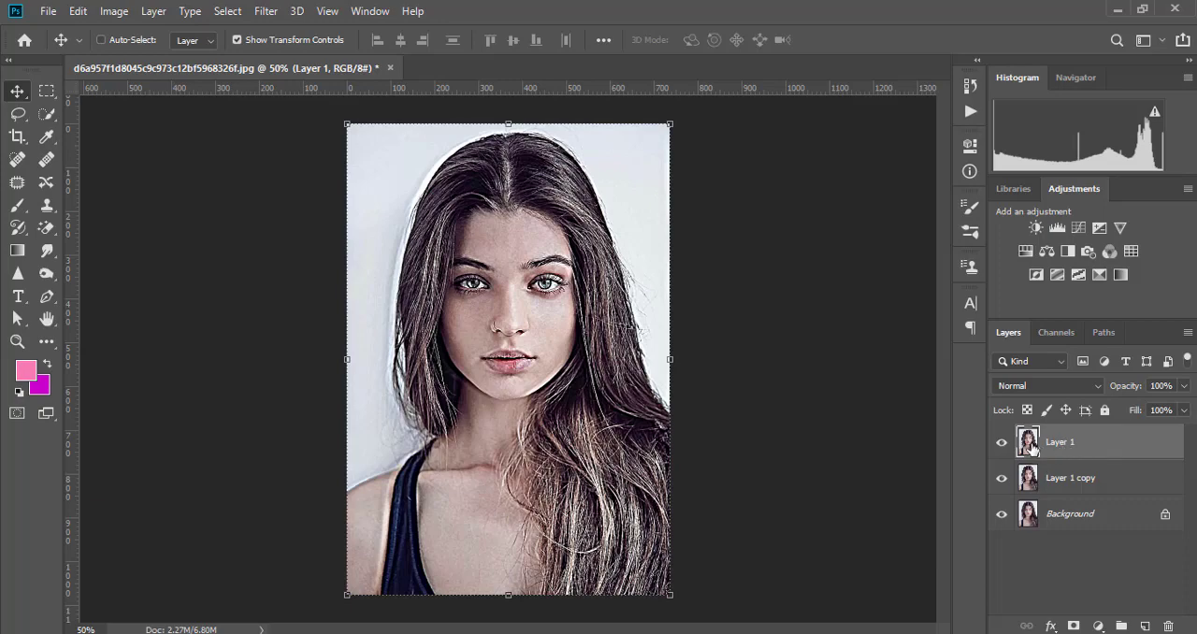
{"action": "left_click", "coordinate": [266, 11]}
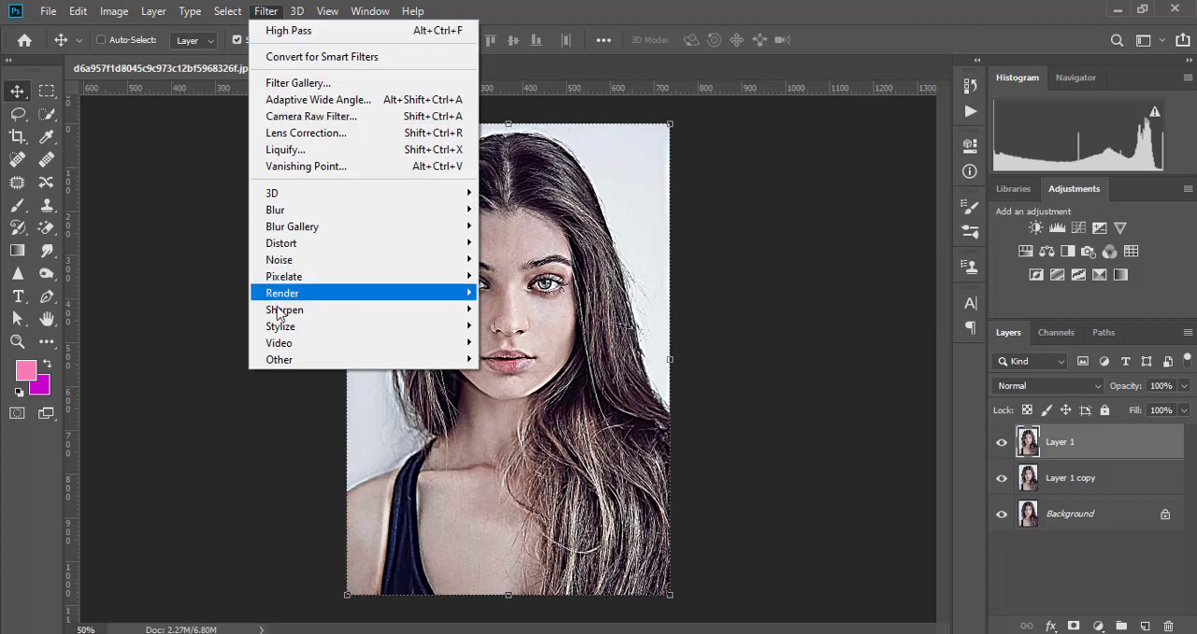
{"action": "mouse_move", "coordinate": [290, 331]}
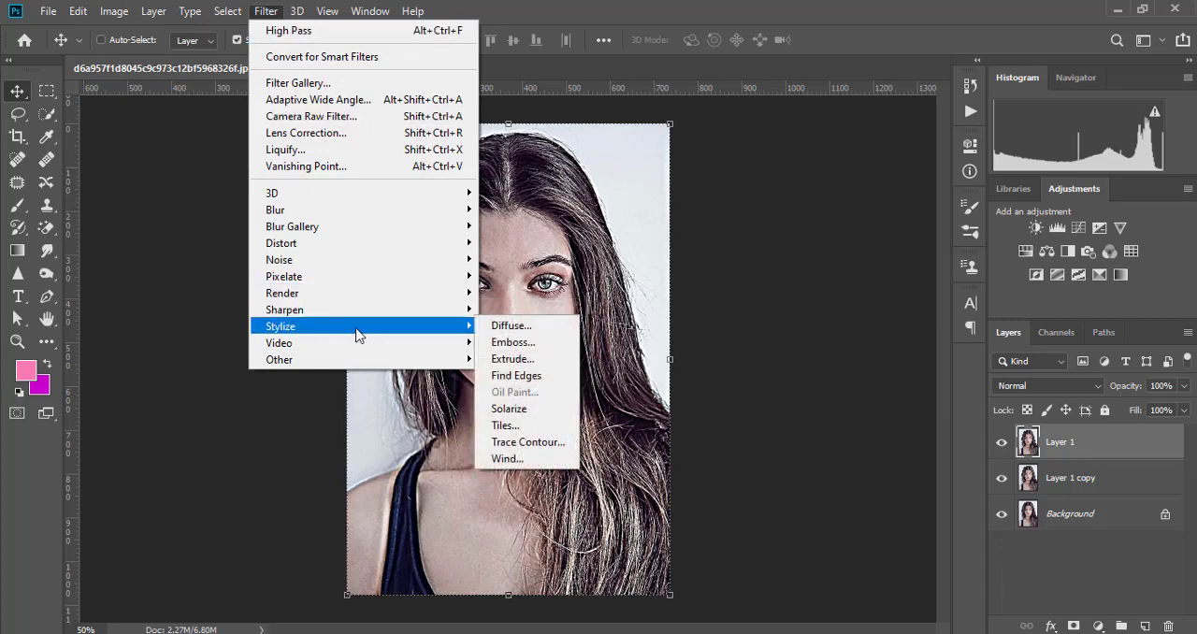
{"action": "left_click", "coordinate": [519, 333]}
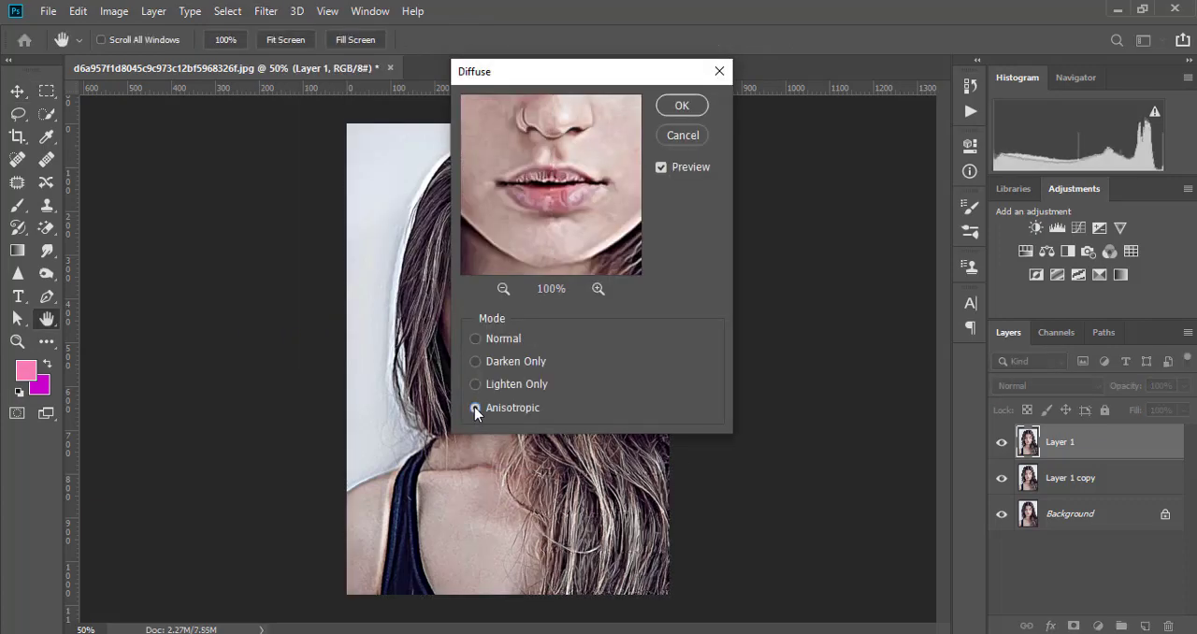
{"action": "left_click", "coordinate": [679, 108]}
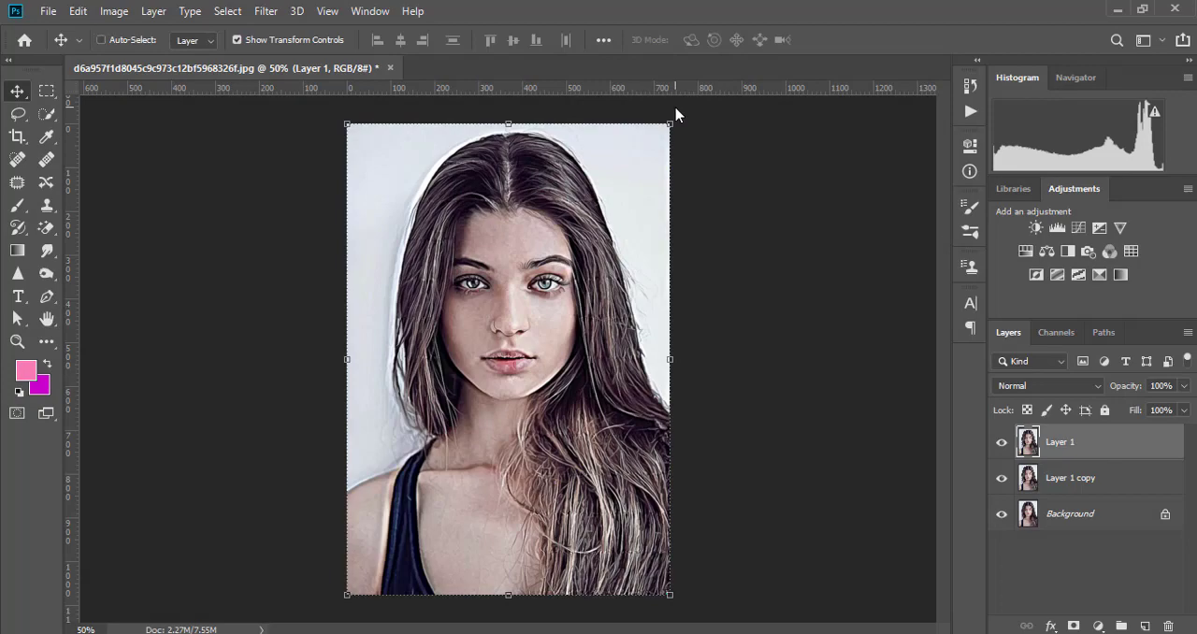
- Examine the diffused portrait up close at 300%, from the lips and nose up to the eyes and forehead
{"action": "key", "text": "ctrl+plus"}
{"action": "key", "text": "ctrl+plus"}
{"action": "key", "text": "ctrl+plus"}
{"action": "key", "text": "ctrl+plus"}
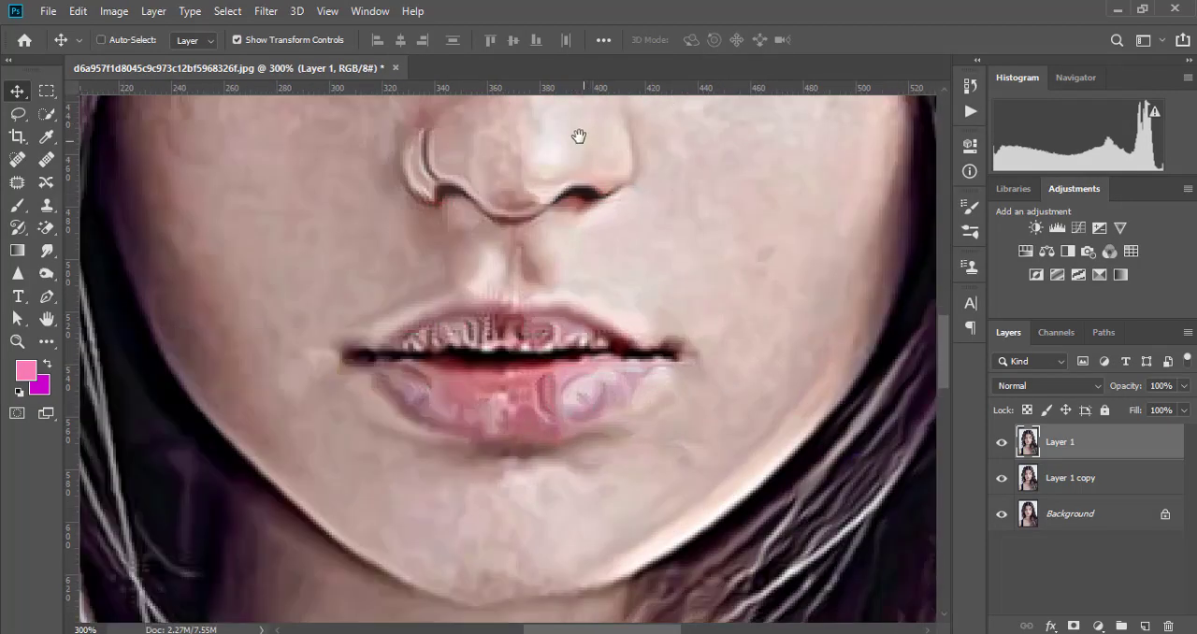
{"action": "left_click_drag", "start_coordinate": [579, 137], "coordinate": [614, 395]}
{"action": "left_click_drag", "start_coordinate": [594, 230], "coordinate": [585, 492]}
{"action": "left_click_drag", "start_coordinate": [601, 284], "coordinate": [607, 458]}
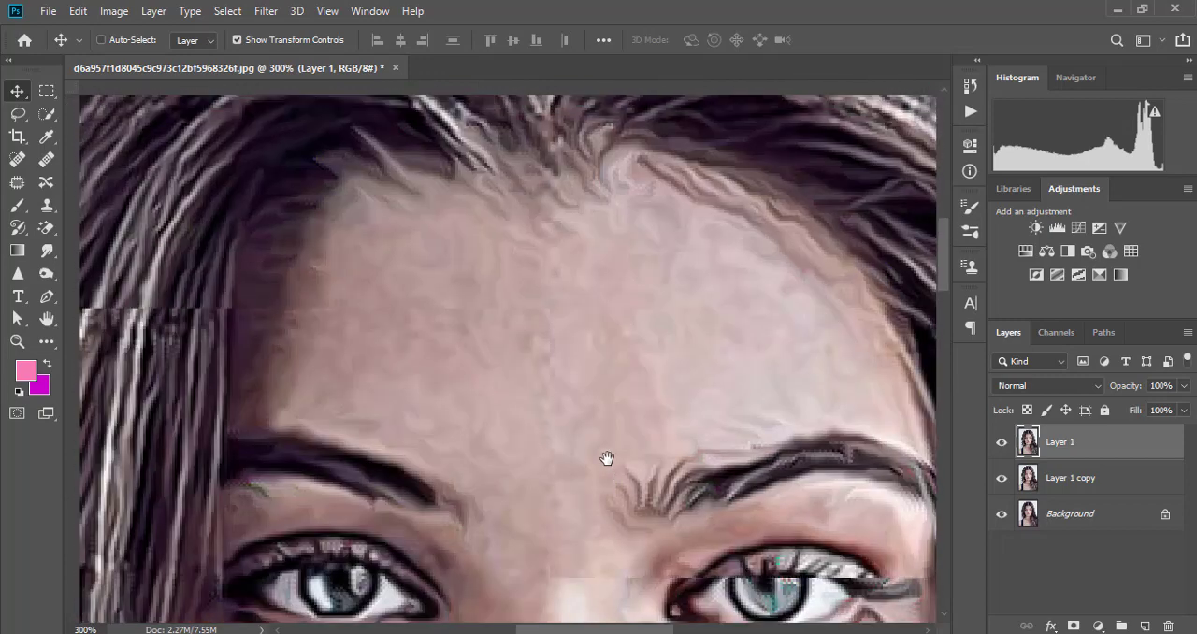
{"action": "key", "text": "ctrl+r"}
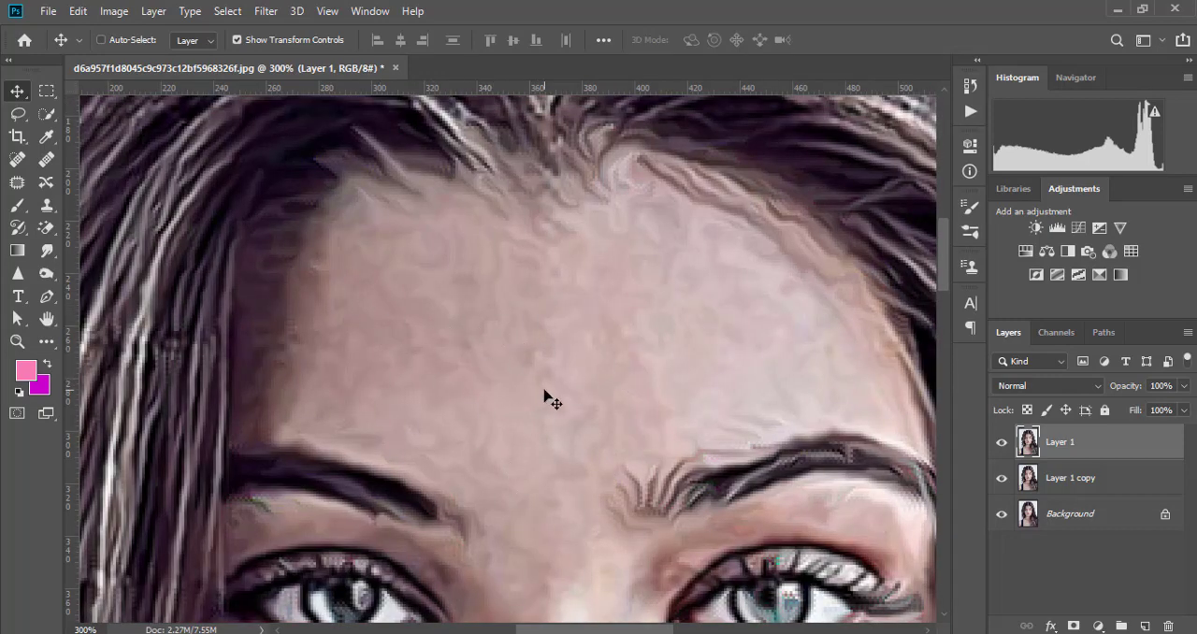
{"action": "key", "text": "ctrl+minus"}
{"action": "key", "text": "ctrl+minus"}
{"action": "key", "text": "ctrl+minus"}
{"action": "key", "text": "ctrl+minus"}
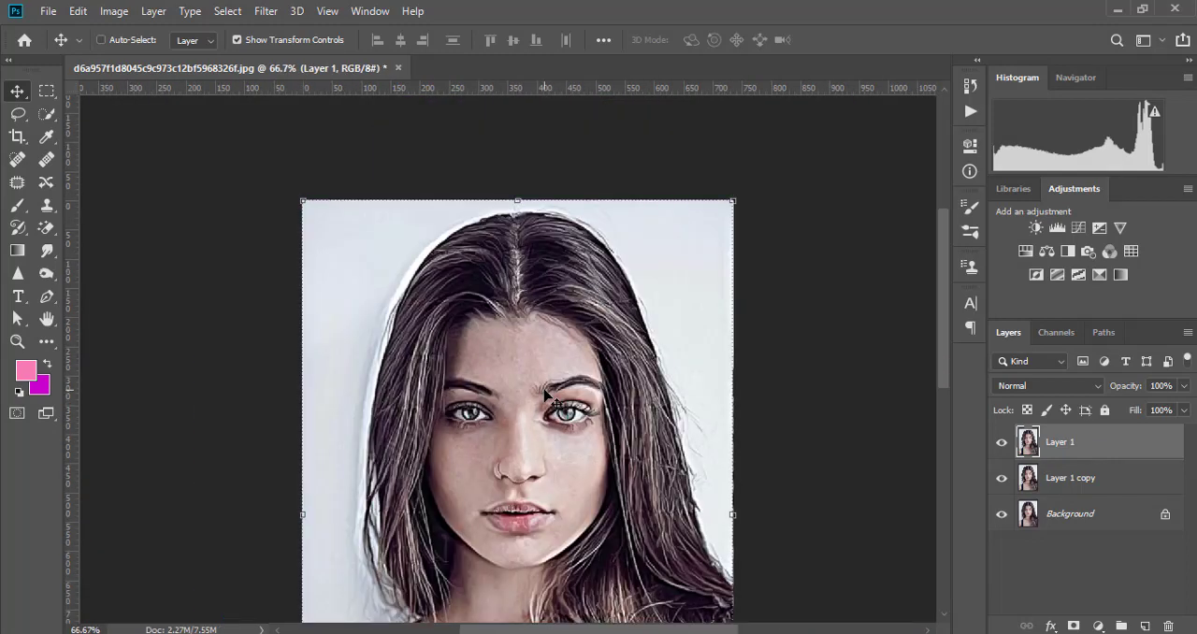
- Rotate the image 90° clockwise and repeat the Diffuse filter on the top layer
{"action": "left_click", "coordinate": [112, 11]}
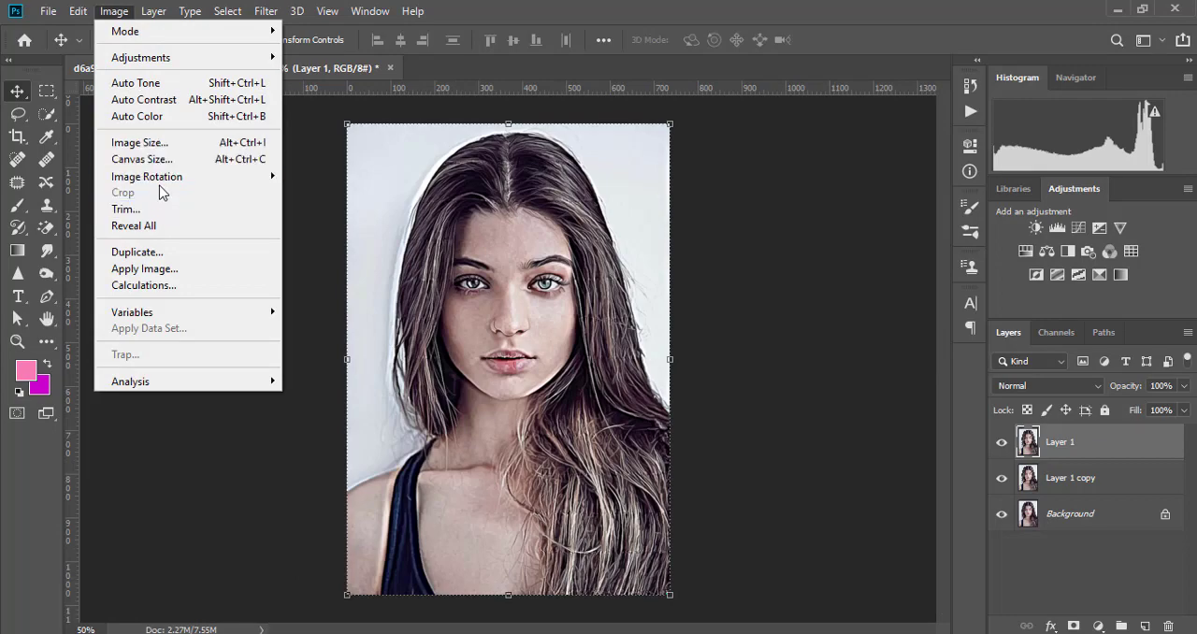
{"action": "mouse_move", "coordinate": [159, 183]}
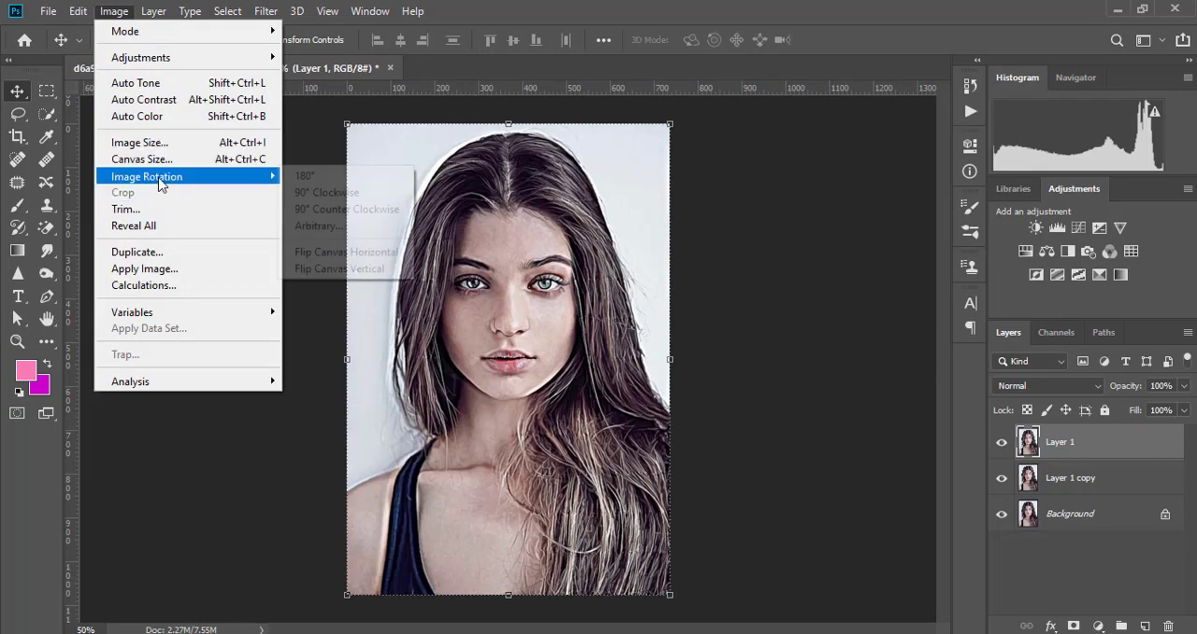
{"action": "left_click", "coordinate": [314, 196]}
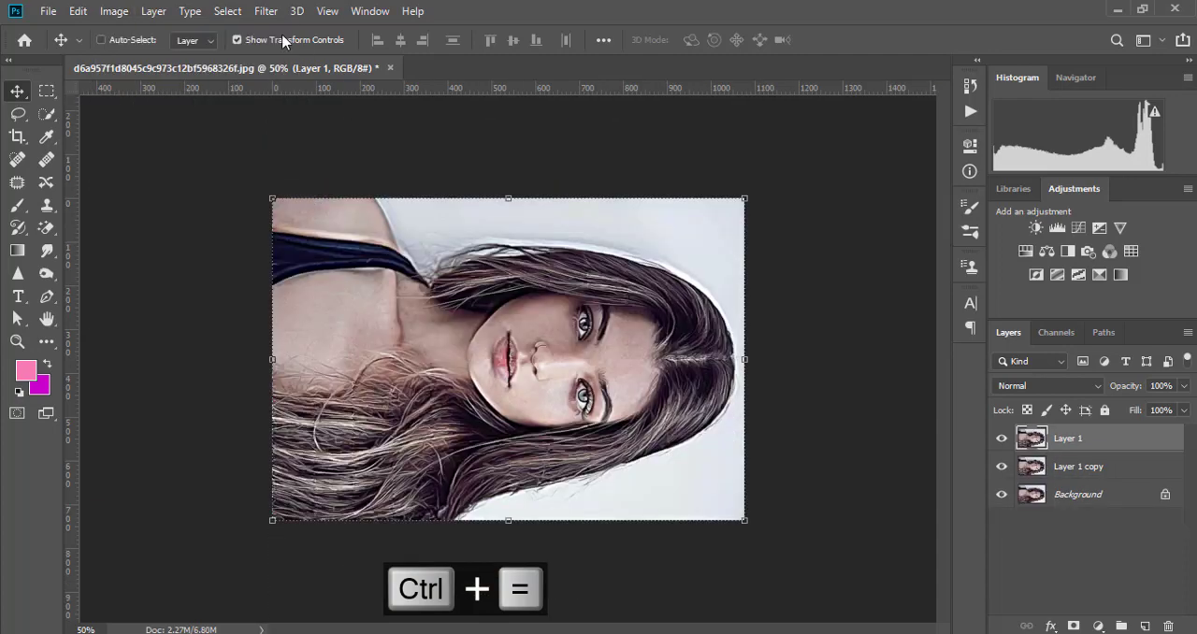
{"action": "left_click", "coordinate": [265, 11]}
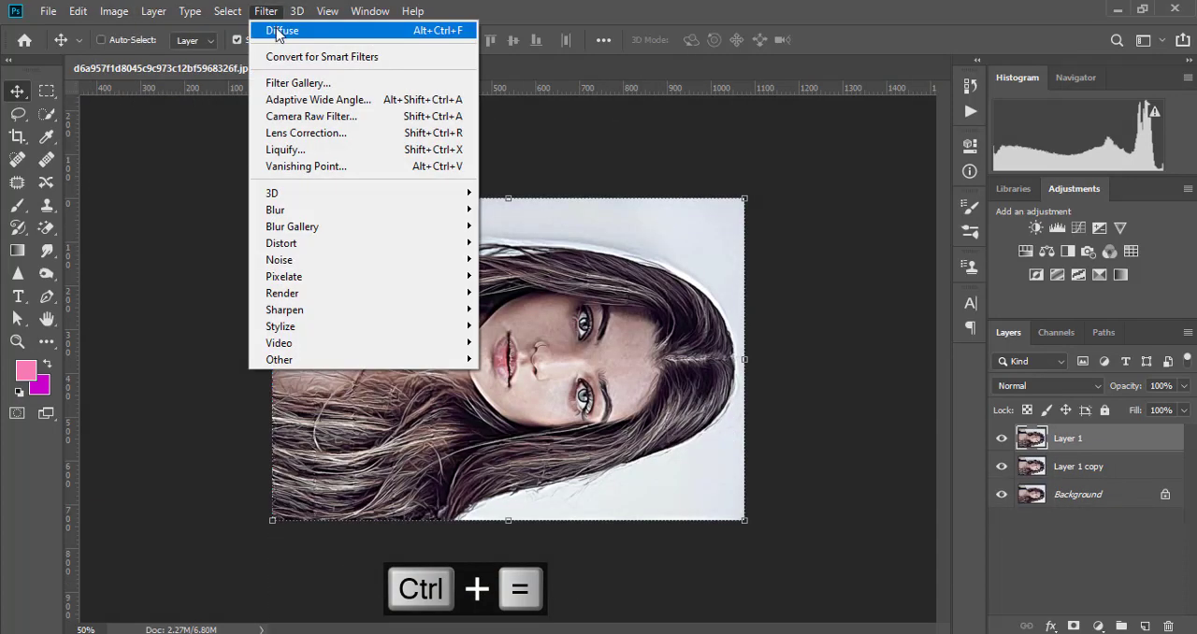
{"action": "left_click", "coordinate": [277, 31]}
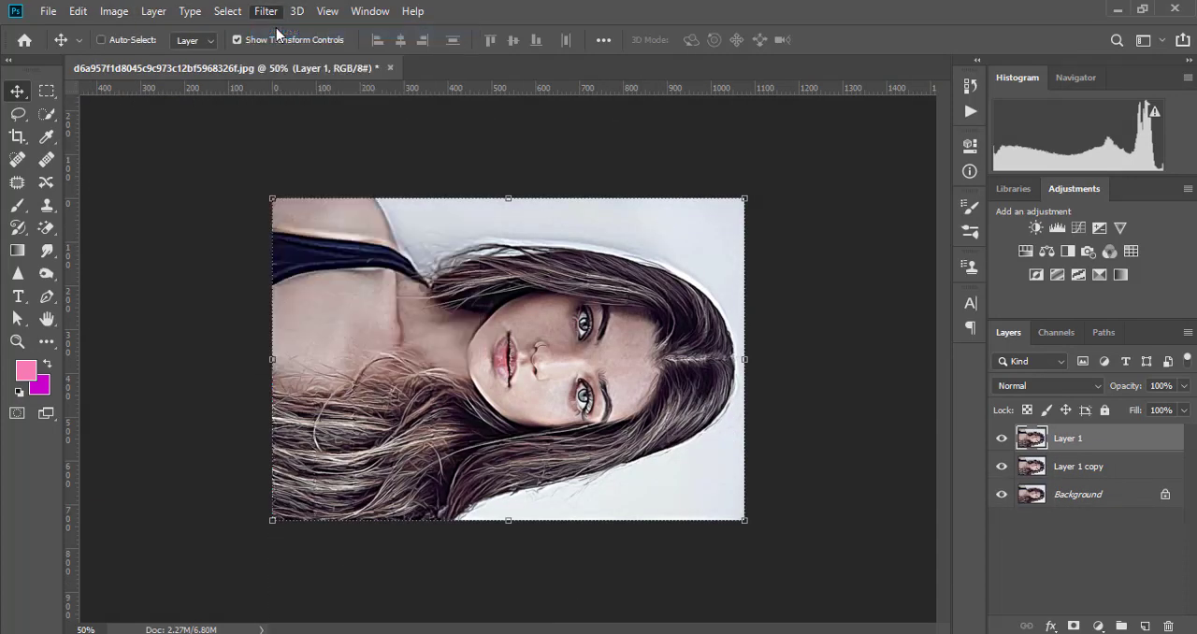
- Rotate the image a second time by 90° clockwise, to upside down, and run the Diffuse filter on Layer 1 again
{"action": "left_click", "coordinate": [115, 13]}
{"action": "mouse_move", "coordinate": [157, 179]}
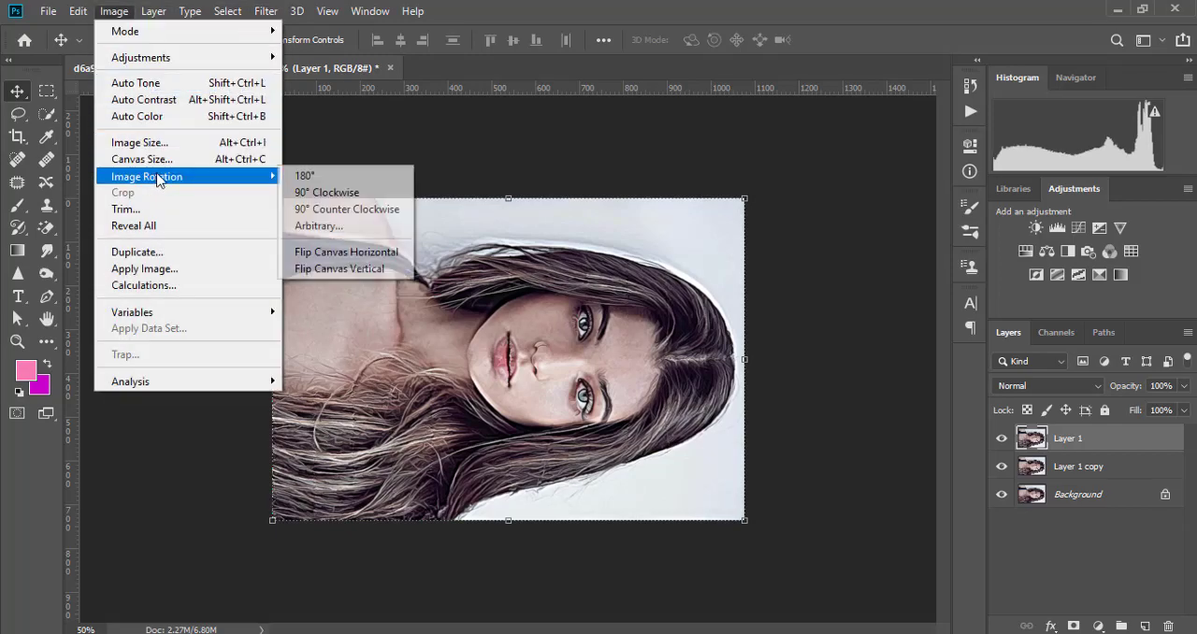
{"action": "left_click", "coordinate": [332, 193]}
{"action": "left_click", "coordinate": [265, 11]}
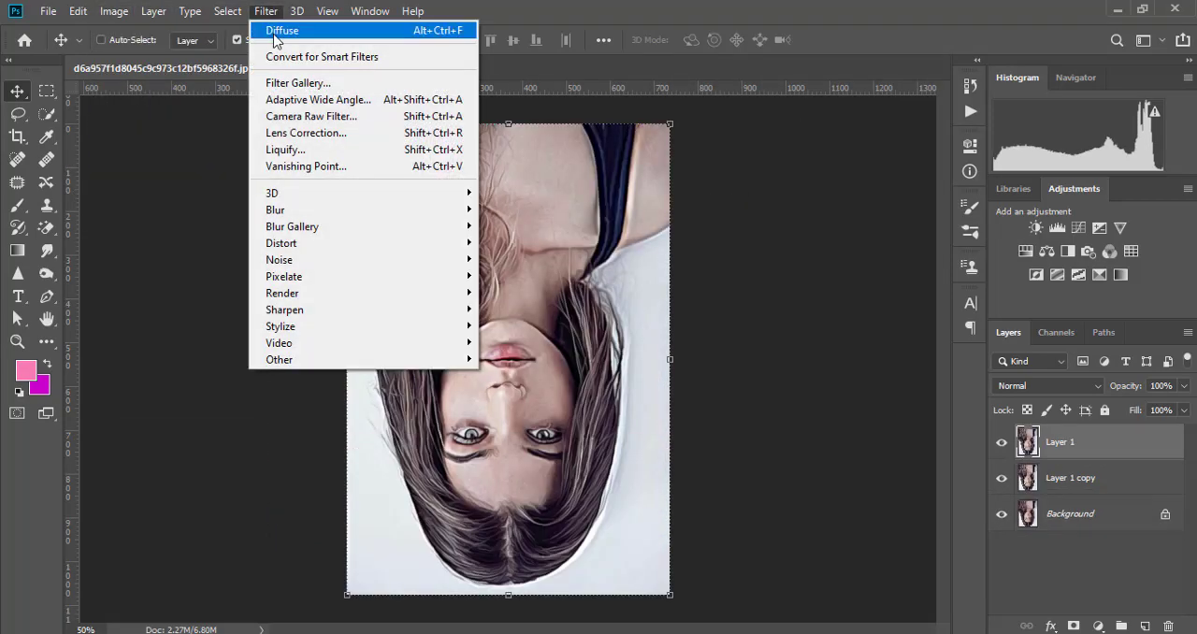
{"action": "left_click", "coordinate": [274, 33]}
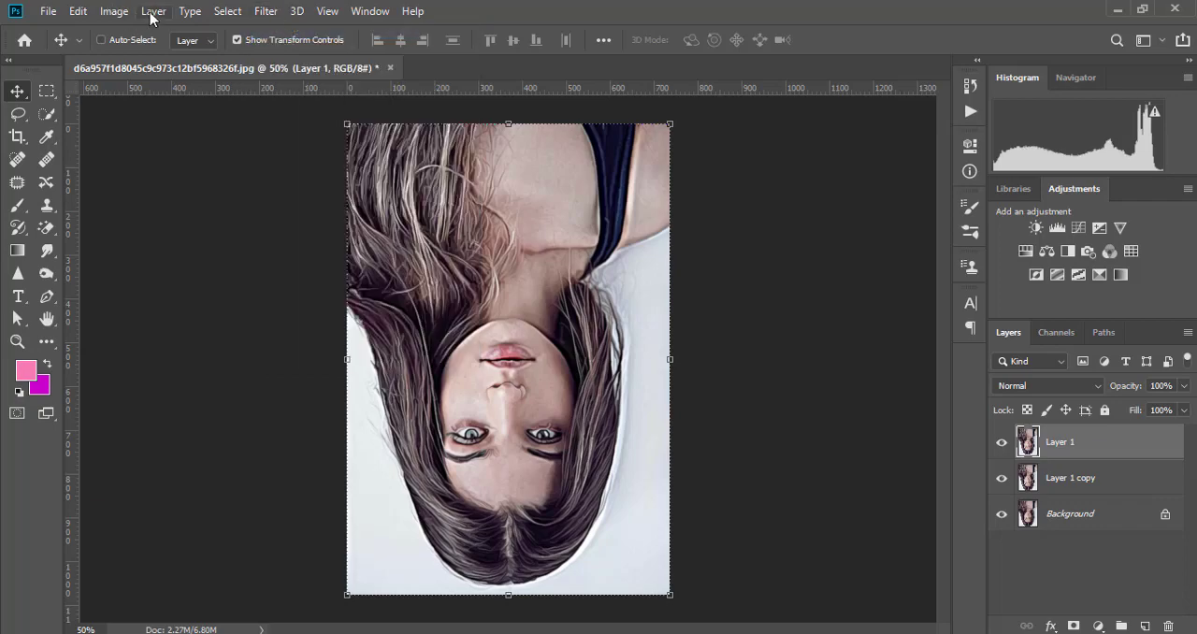
- Turn the image a third 90° clockwise and reapply the Diffuse filter to Layer 1
{"action": "left_click", "coordinate": [151, 12]}
{"action": "mouse_move", "coordinate": [116, 13]}
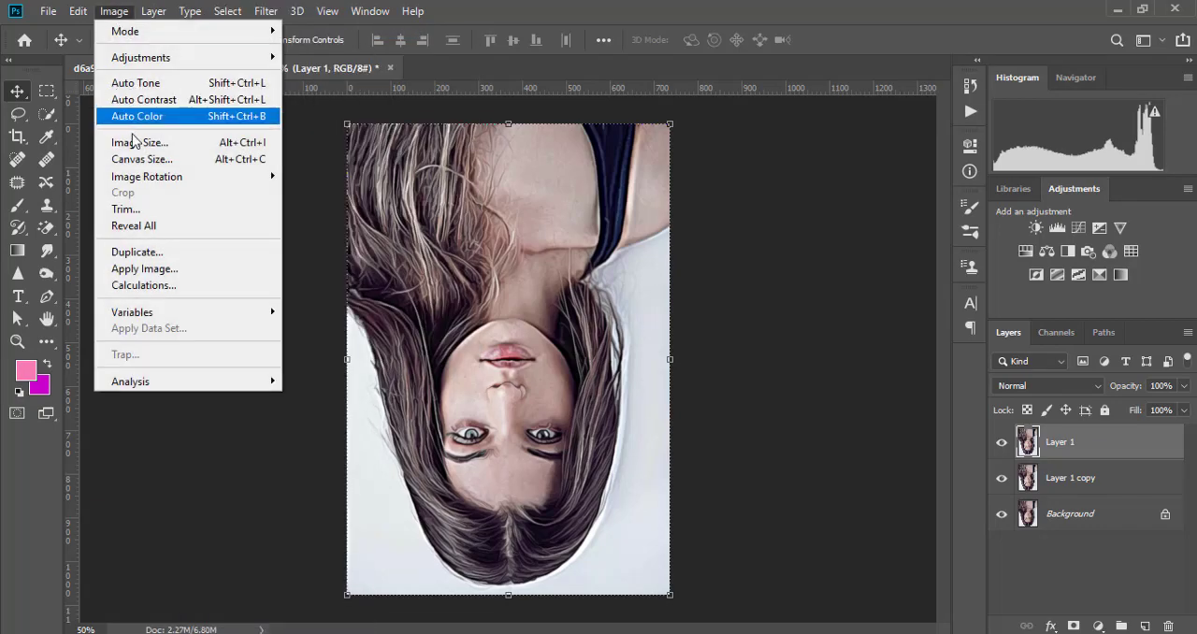
{"action": "mouse_move", "coordinate": [140, 177]}
{"action": "left_click", "coordinate": [323, 194]}
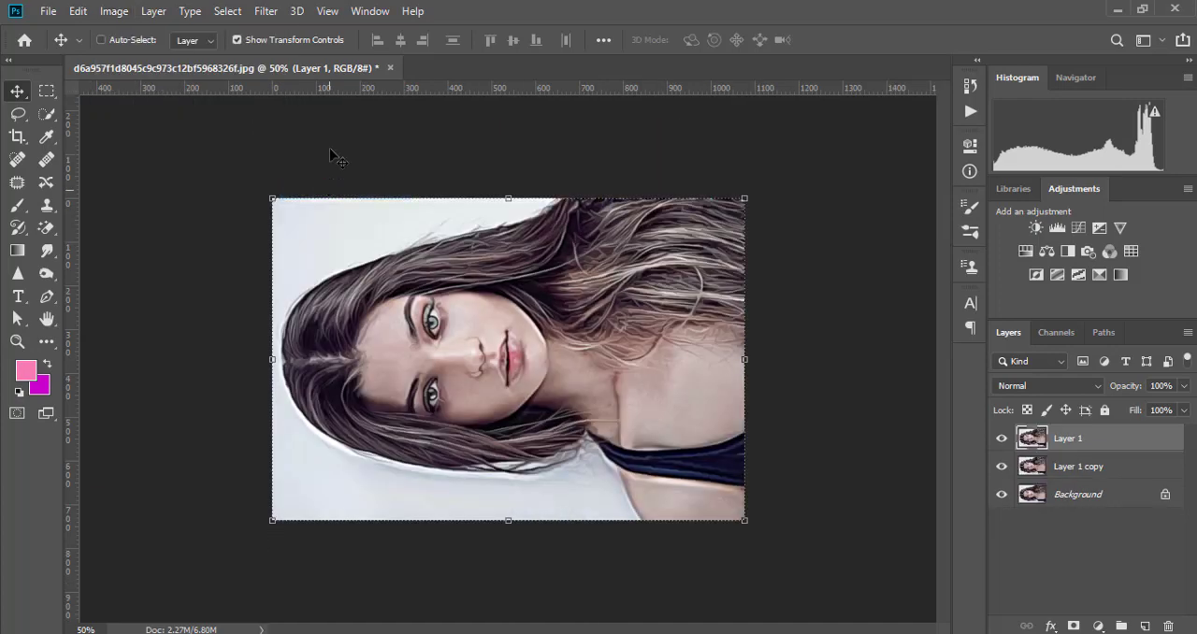
{"action": "left_click", "coordinate": [262, 11]}
{"action": "left_click", "coordinate": [278, 33]}
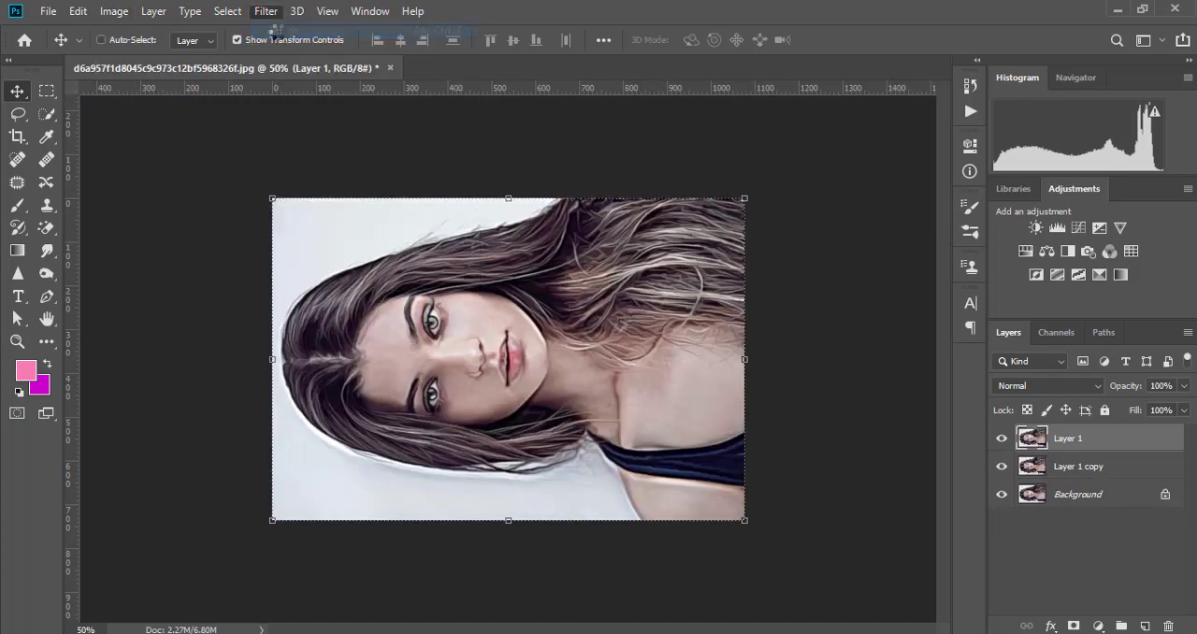
- Rotate the whole image another 90° clockwise to bring the portrait back upright
{"action": "left_click", "coordinate": [114, 12]}
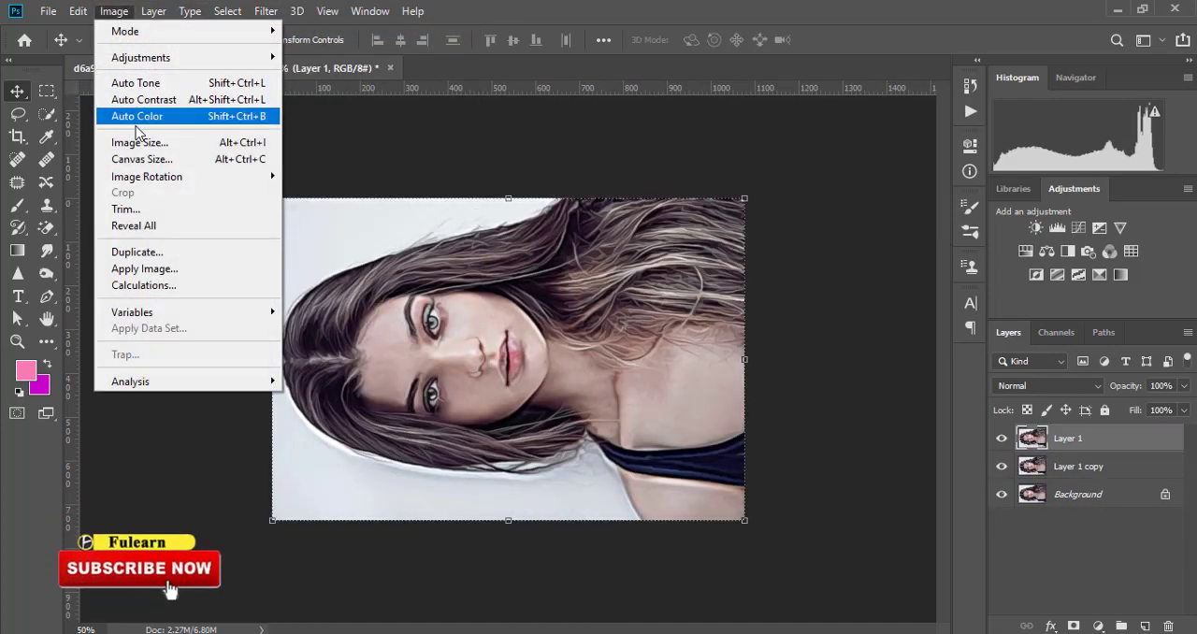
{"action": "mouse_move", "coordinate": [157, 183]}
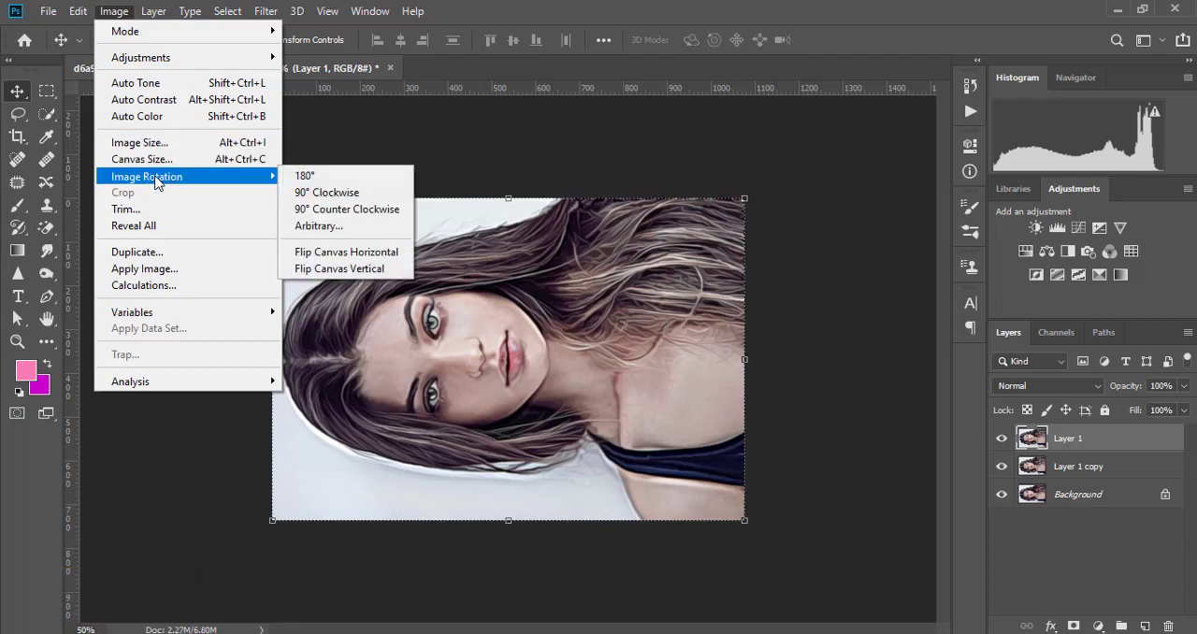
{"action": "left_click", "coordinate": [334, 196]}
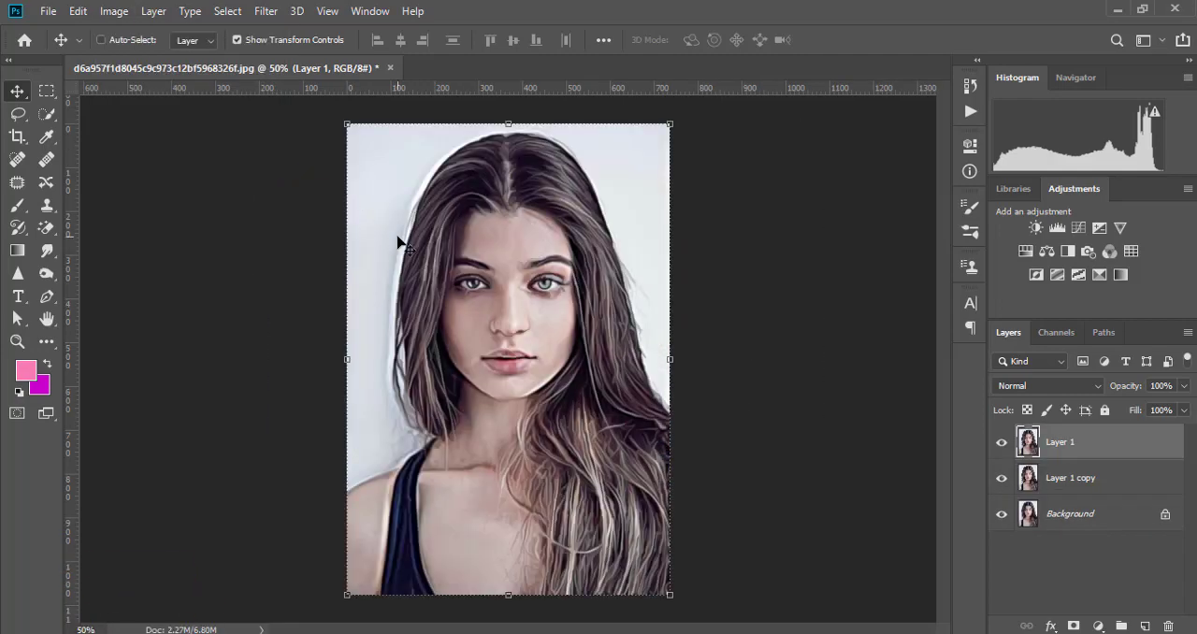
- Examine the diffused face at 200%, from the lips and nose up to the eyes and forehead, and return to the full portrait
{"action": "key", "text": "ctrl+plus"}
{"action": "key", "text": "ctrl+plus"}
{"action": "key", "text": "ctrl+plus"}
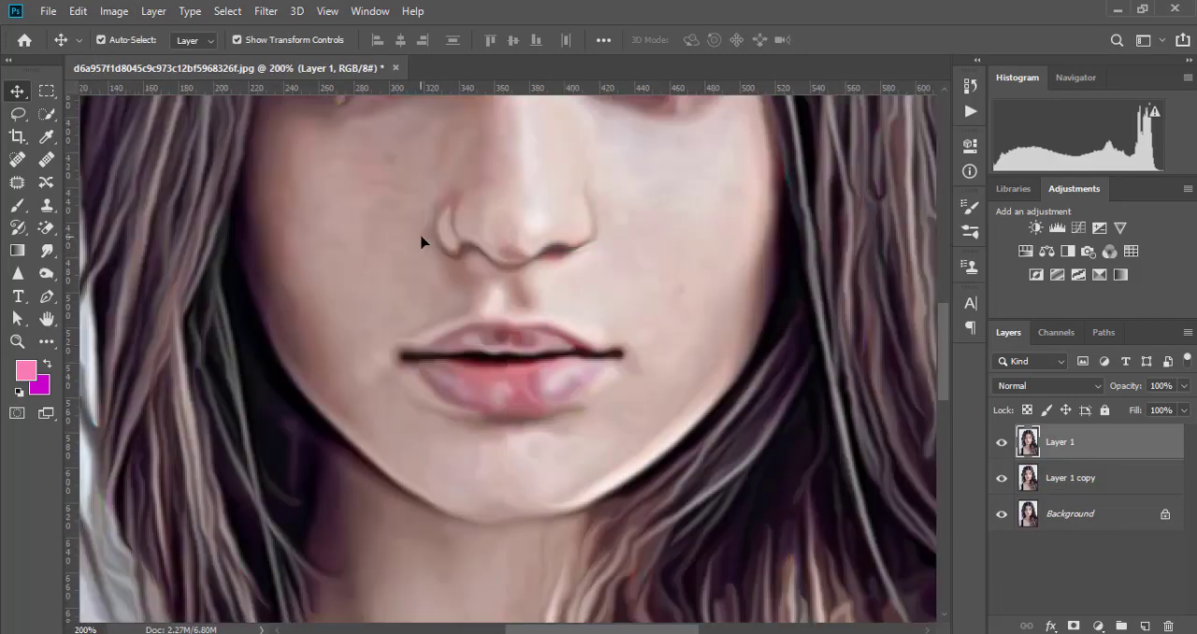
{"action": "left_click_drag", "start_coordinate": [440, 234], "coordinate": [426, 445]}
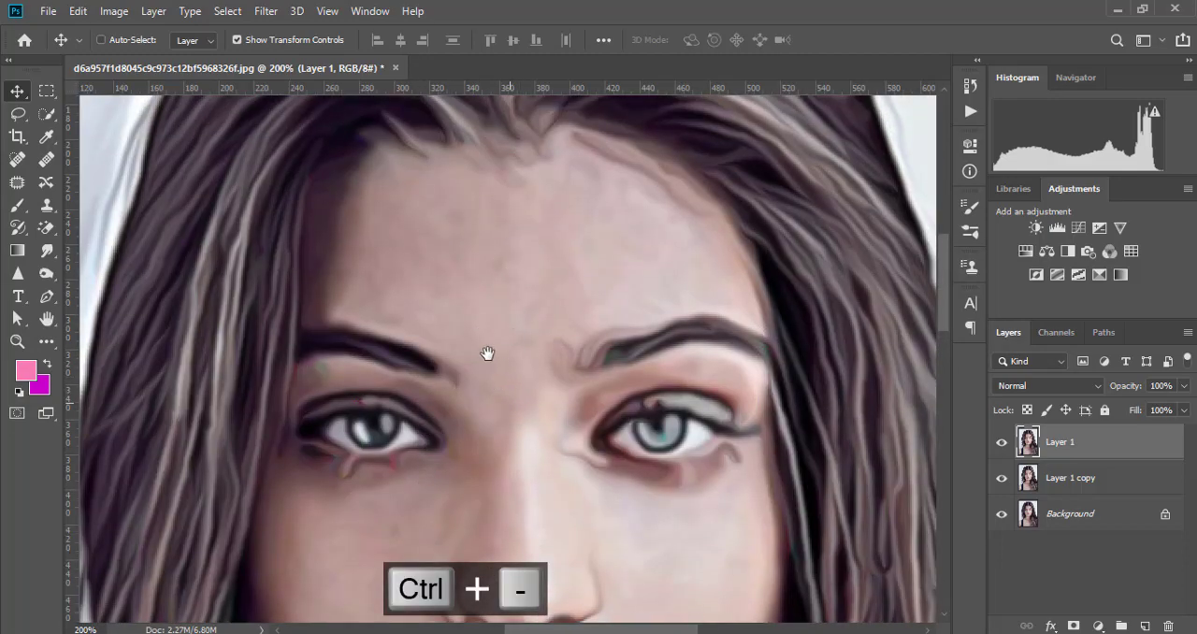
{"action": "left_click_drag", "start_coordinate": [519, 472], "coordinate": [468, 275]}
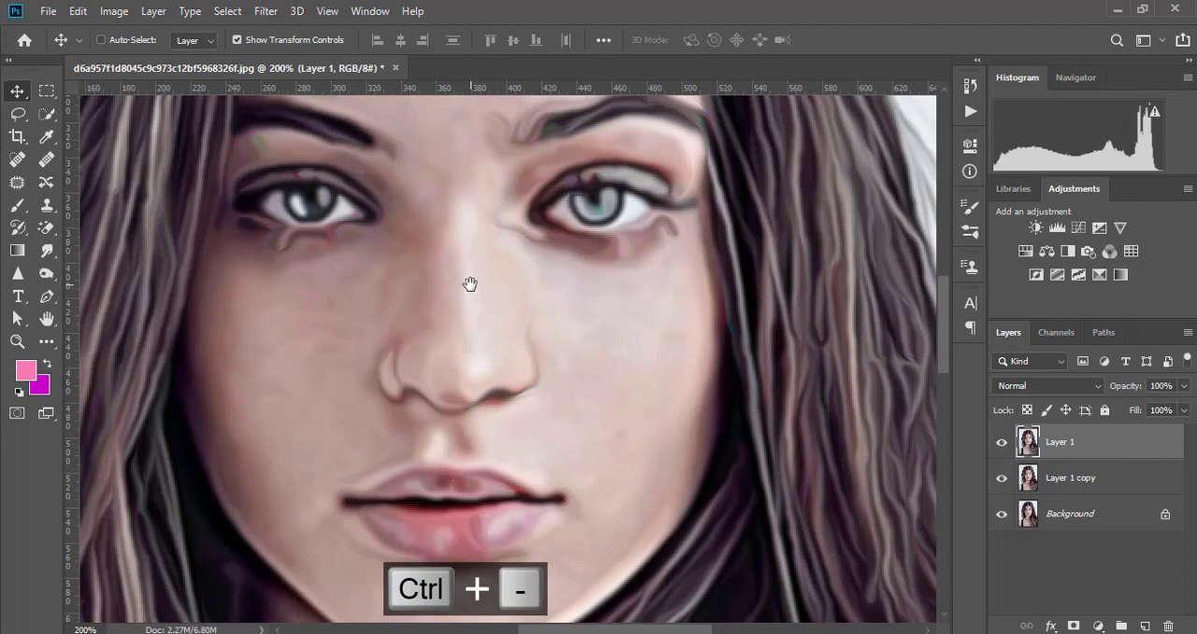
{"action": "key", "text": "ctrl+minus"}
{"action": "key", "text": "ctrl+minus"}
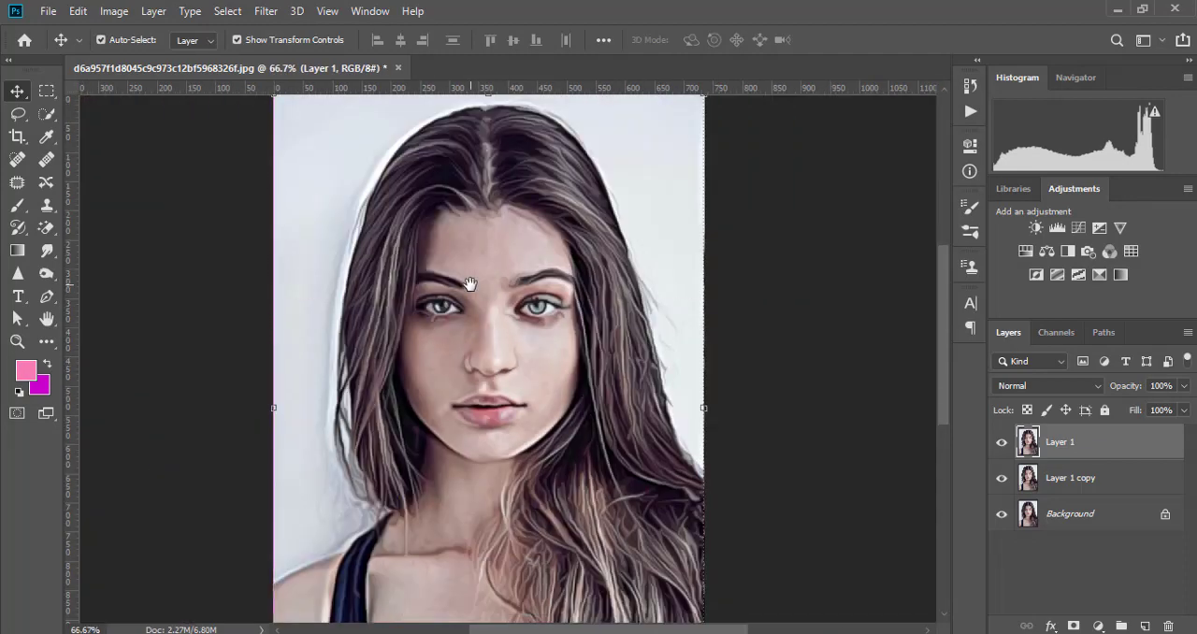
{"action": "key", "text": "ctrl+minus"}
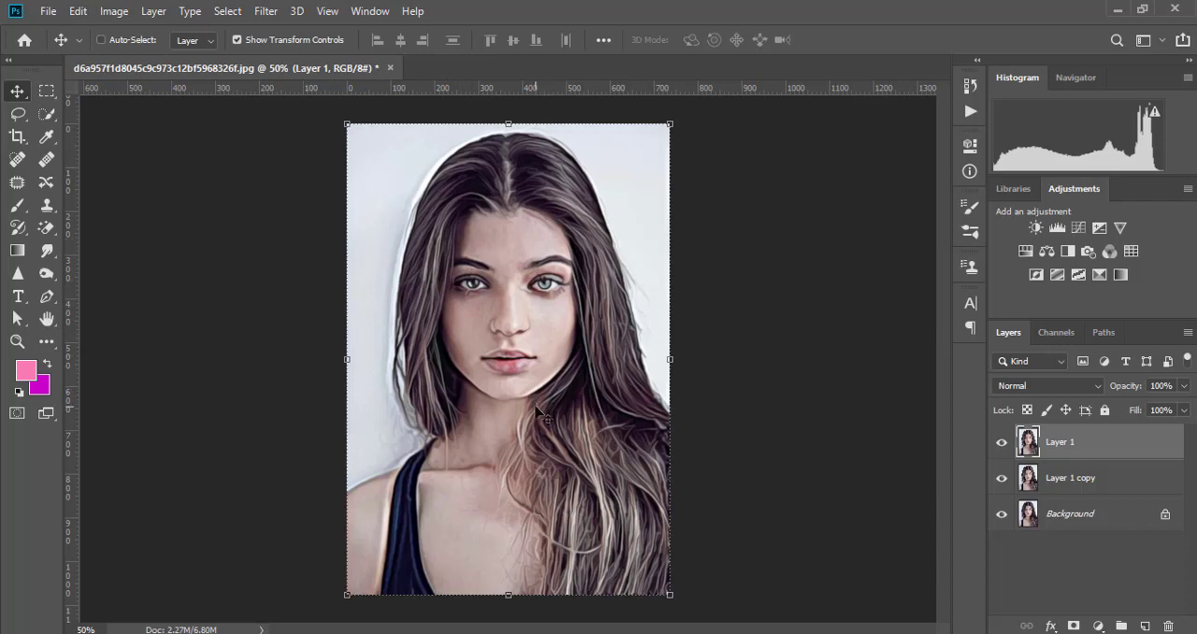
- Stamp all visible layers into a new top layer and convert that layer to a smart object
{"action": "key", "text": "ctrl+shift+alt+e"}
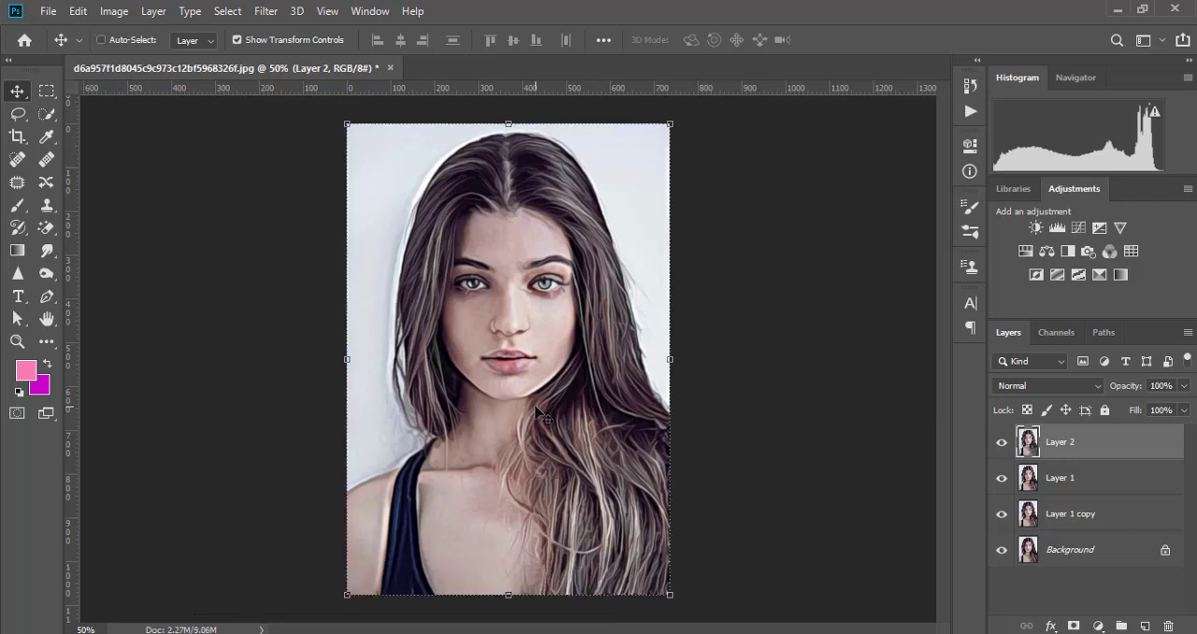
{"action": "right_click", "coordinate": [1062, 445]}
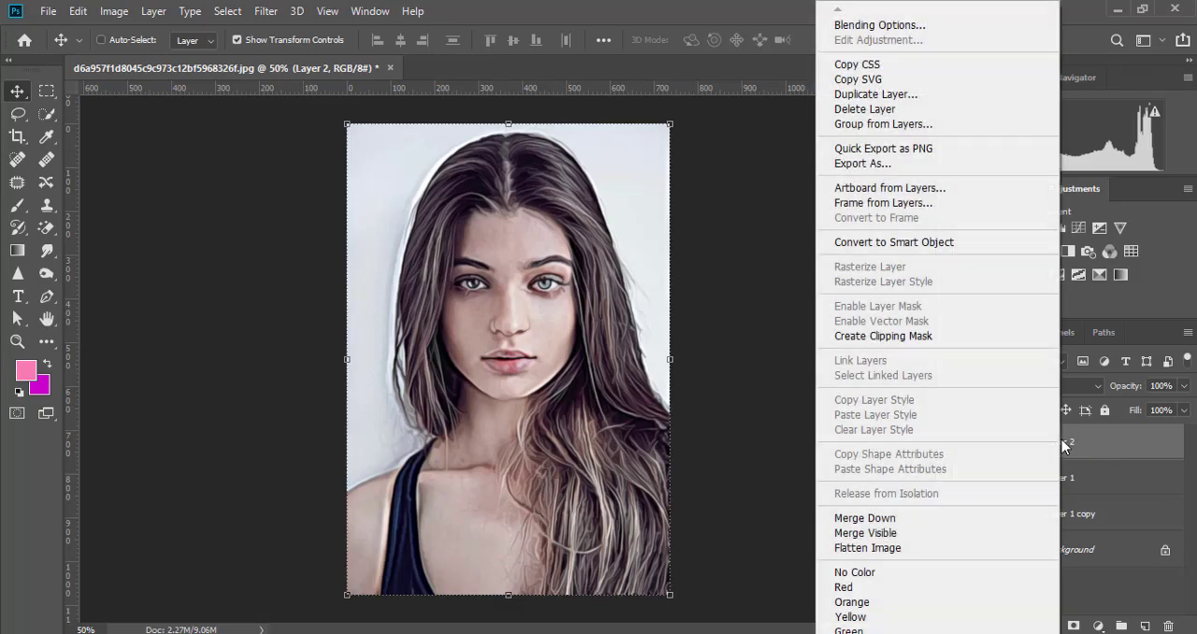
{"action": "left_click", "coordinate": [871, 243]}
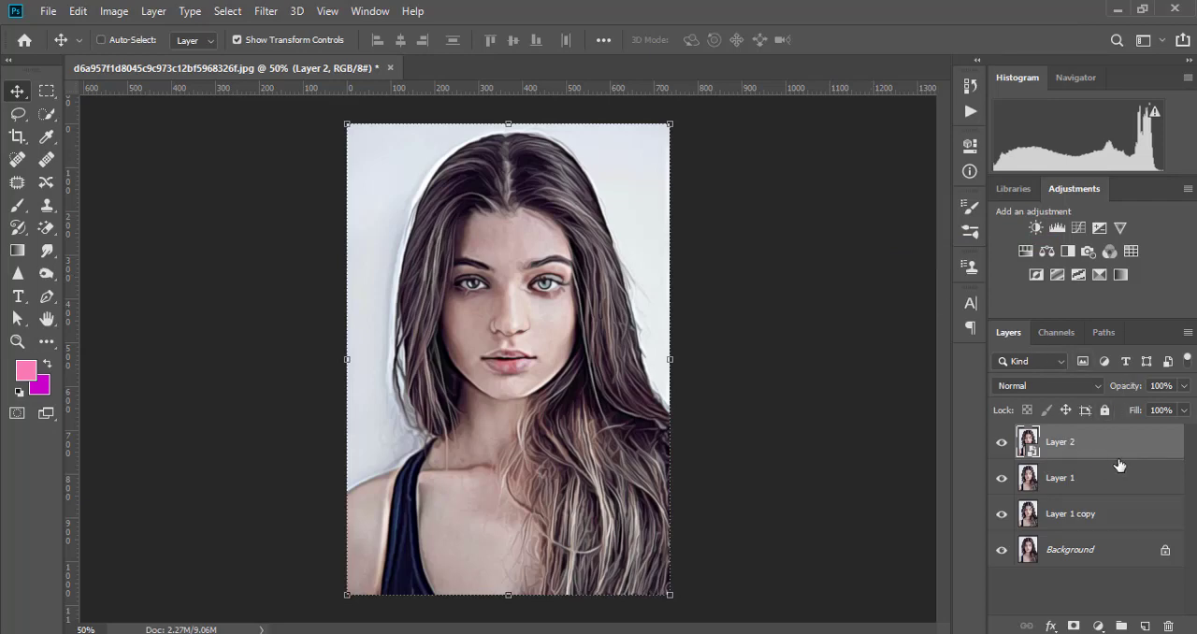
- Apply Smart Sharpen to Layer 2 with amount 214%, radius 3.0 px, noise reduction 10% and Lens Blur removal
{"action": "left_click", "coordinate": [267, 11]}
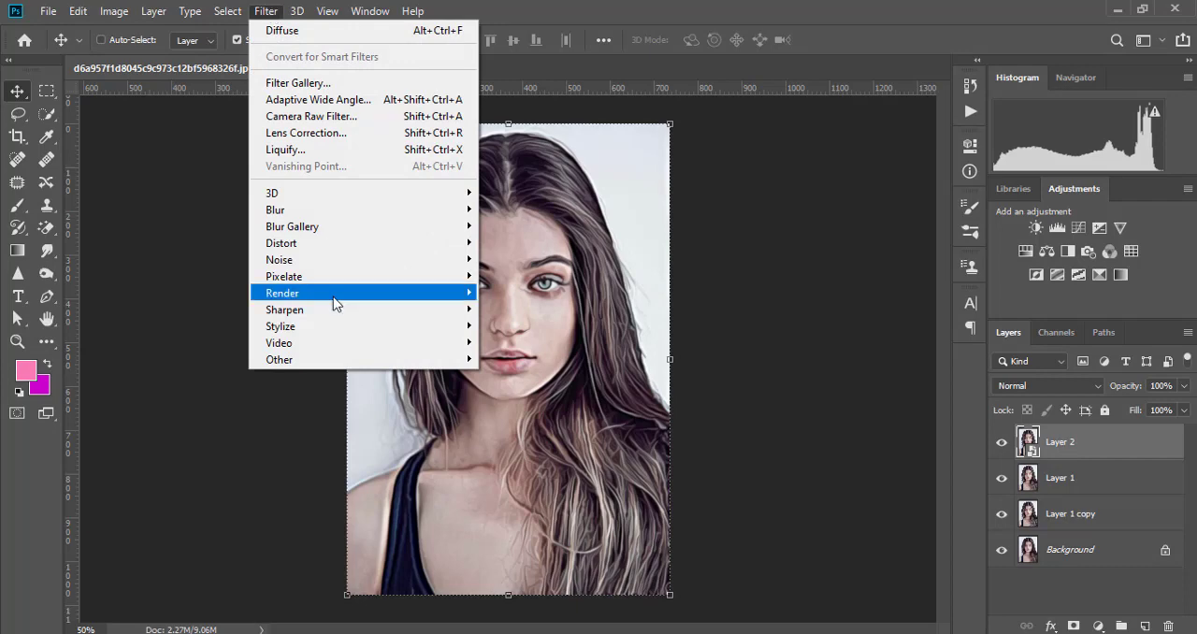
{"action": "mouse_move", "coordinate": [320, 313]}
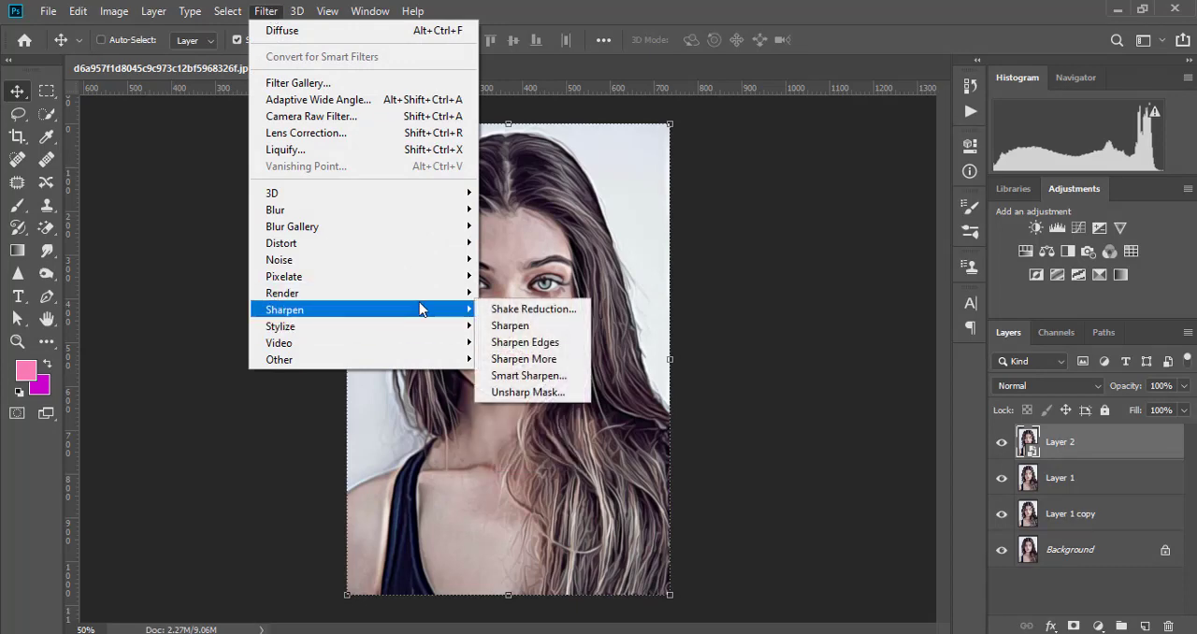
{"action": "left_click", "coordinate": [530, 377]}
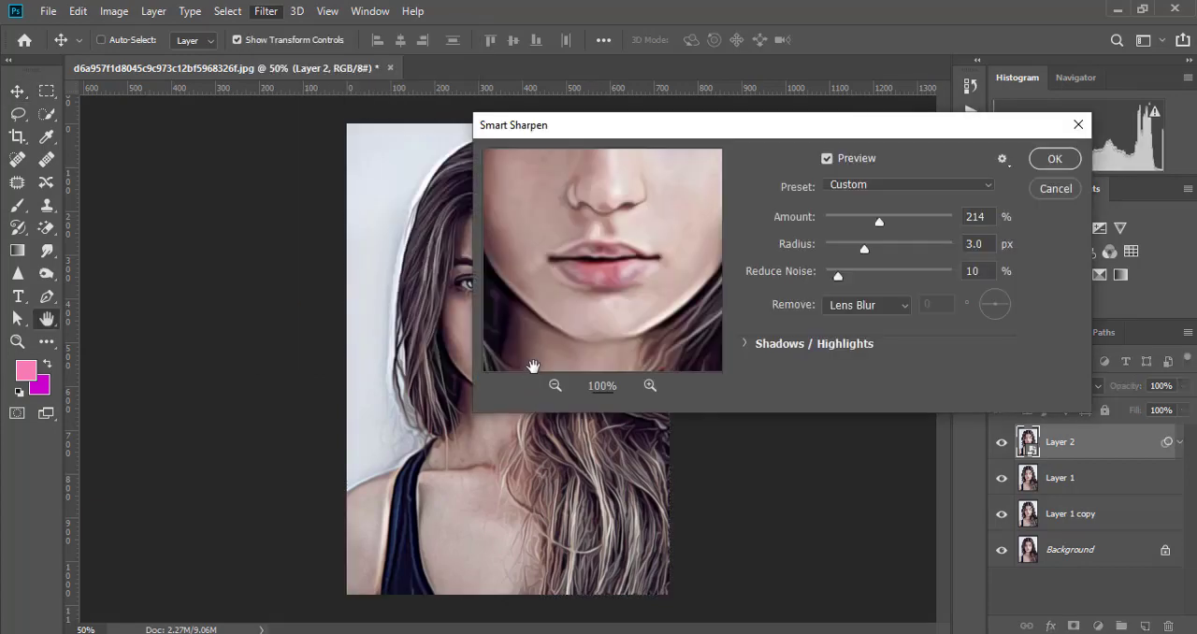
{"action": "left_click_drag", "start_coordinate": [744, 133], "coordinate": [575, 138]}
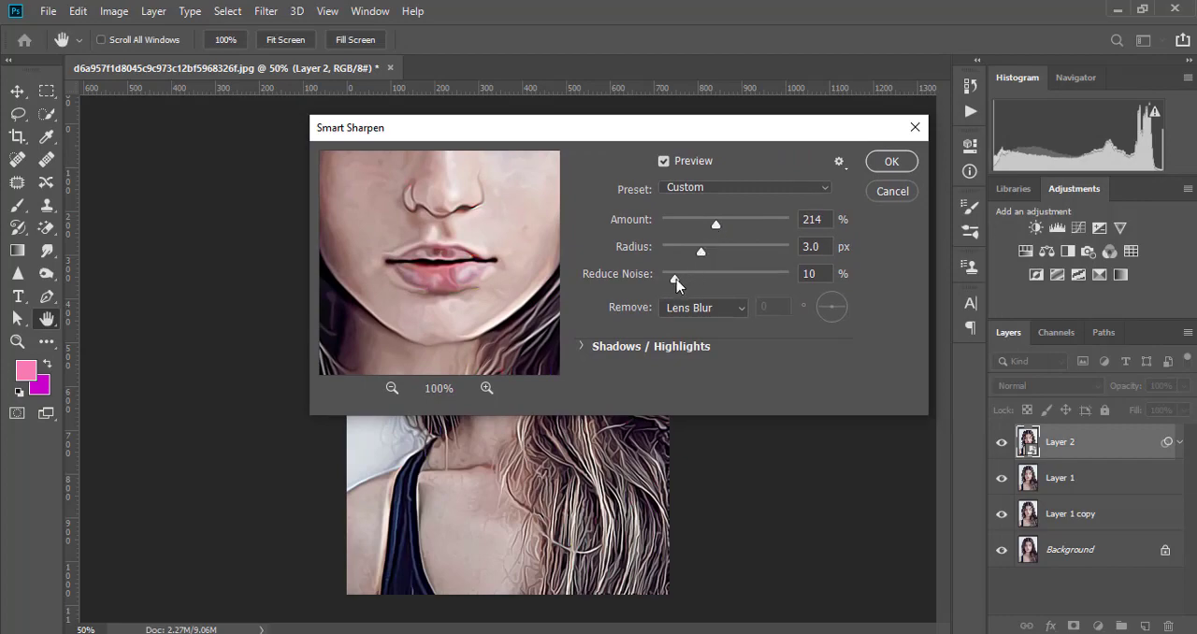
{"action": "left_click", "coordinate": [890, 163]}
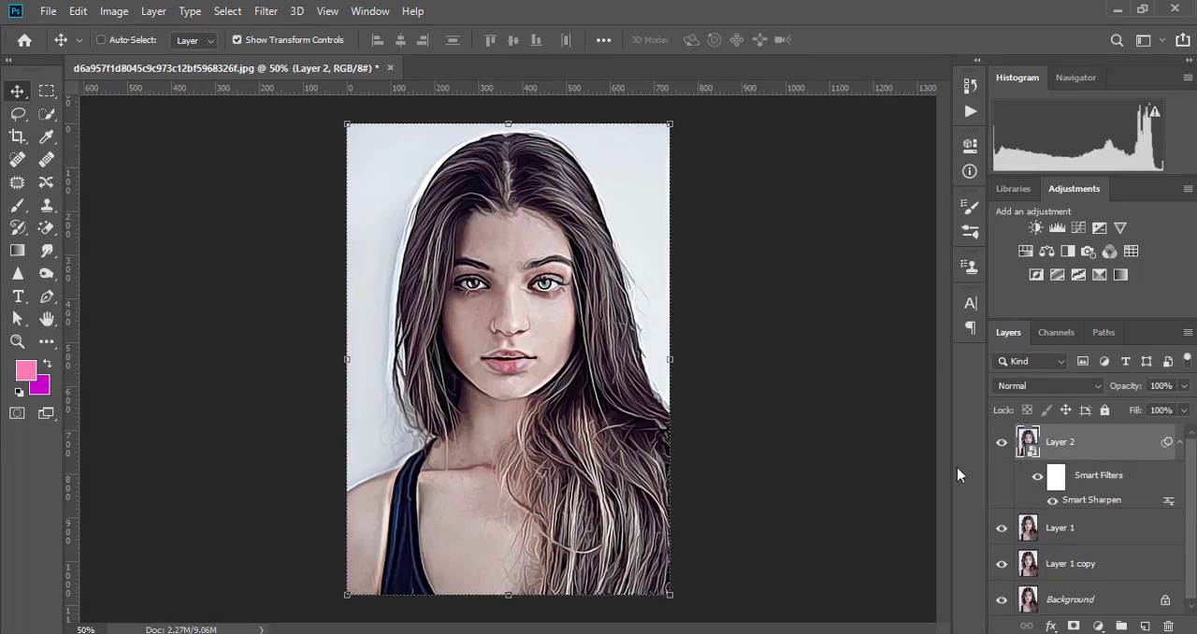
- Apply a Surface Blur to Layer 2 with a radius of about 29 pixels and a threshold of 15 levels
{"action": "left_click", "coordinate": [269, 13]}
{"action": "mouse_move", "coordinate": [318, 213]}
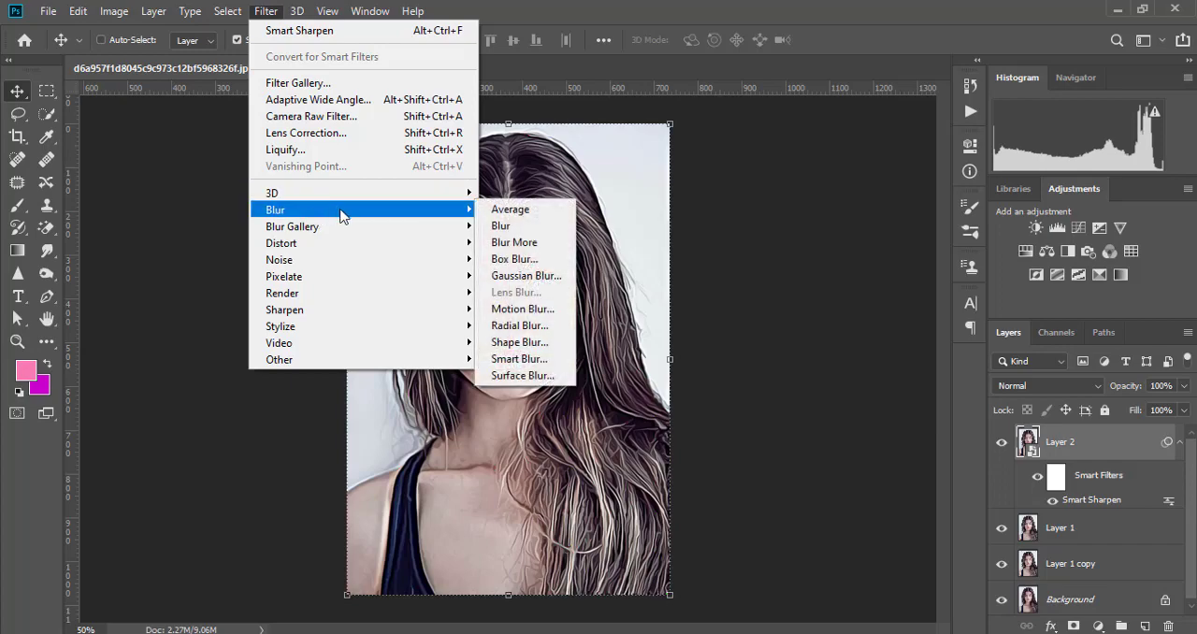
{"action": "left_click", "coordinate": [522, 375]}
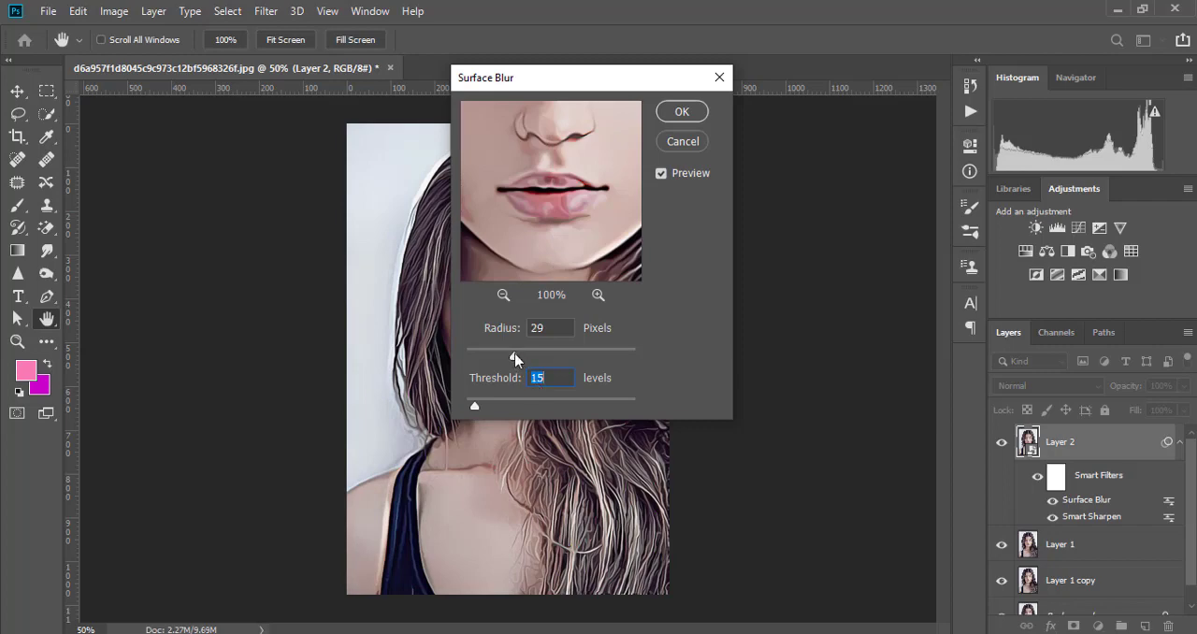
{"action": "left_click_drag", "start_coordinate": [514, 358], "coordinate": [517, 356]}
{"action": "left_click", "coordinate": [682, 112]}
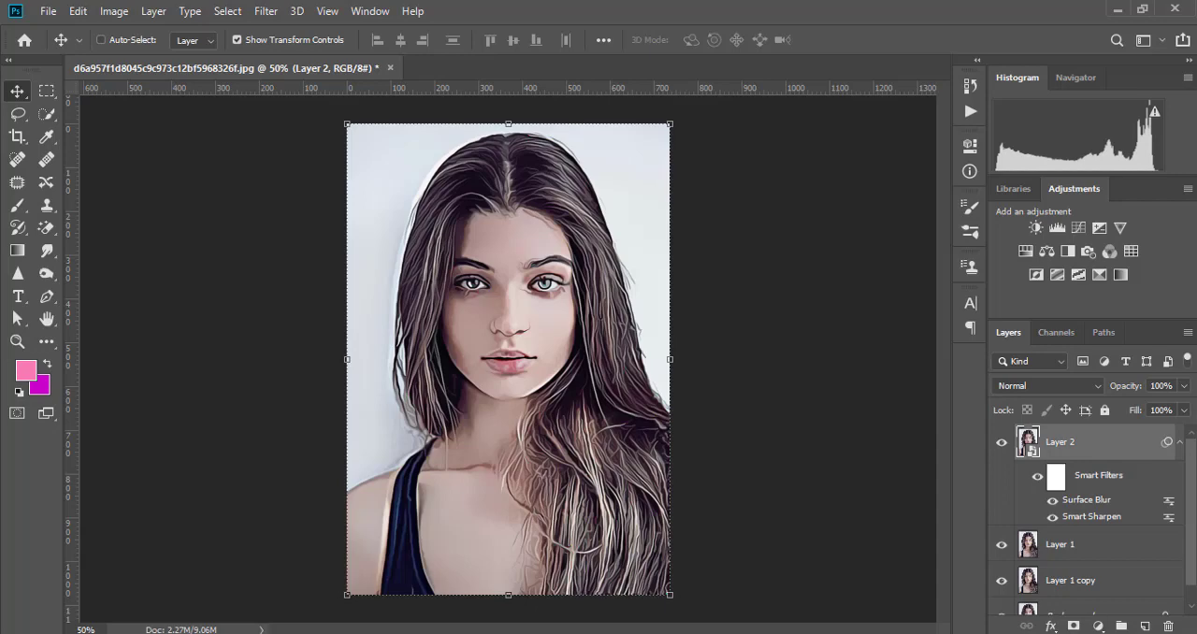
- Add a Curves adjustment layer above Layer 2 and bend its RGB curve to strengthen the contrast
{"action": "left_click", "coordinate": [1099, 626]}
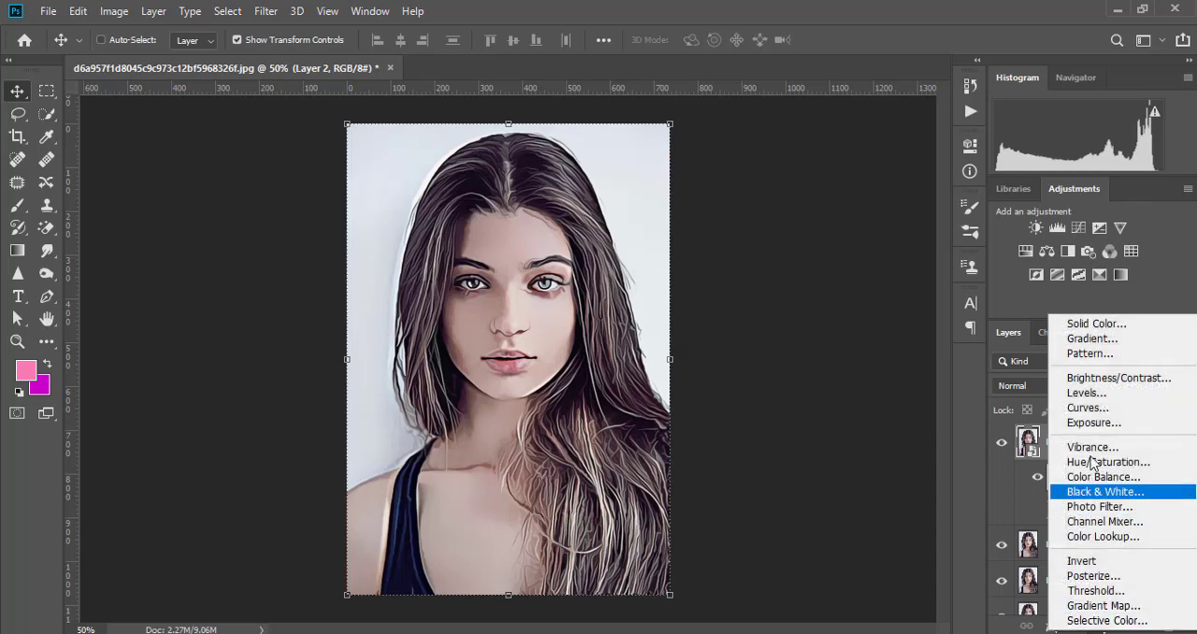
{"action": "left_click", "coordinate": [1091, 408]}
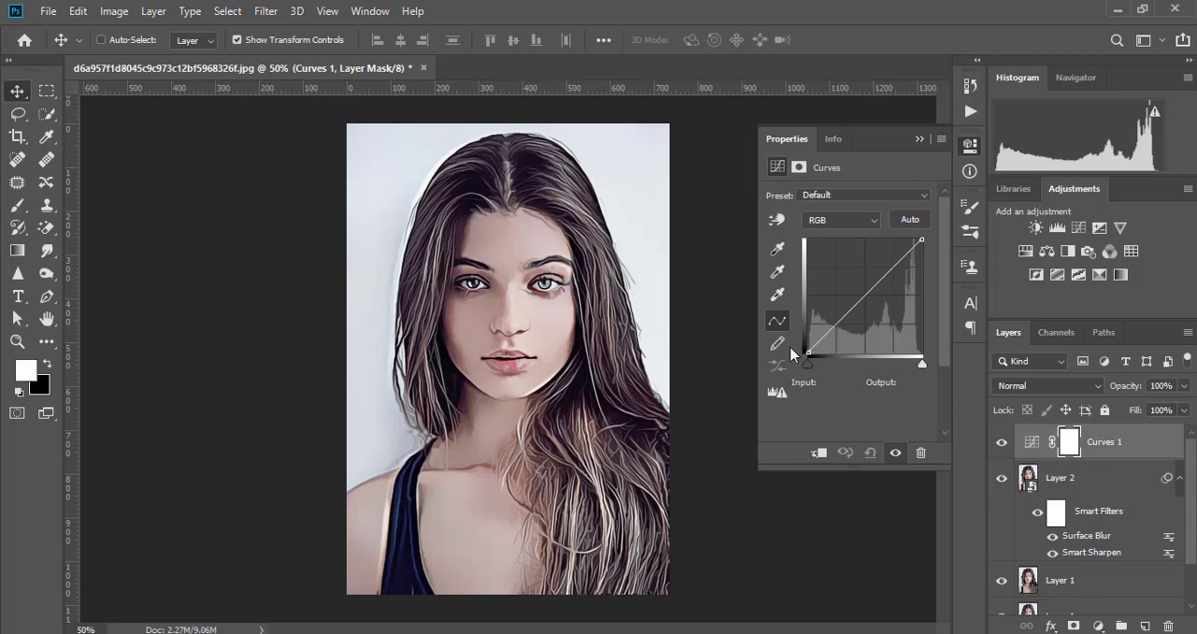
{"action": "left_click_drag", "start_coordinate": [837, 325], "coordinate": [829, 313]}
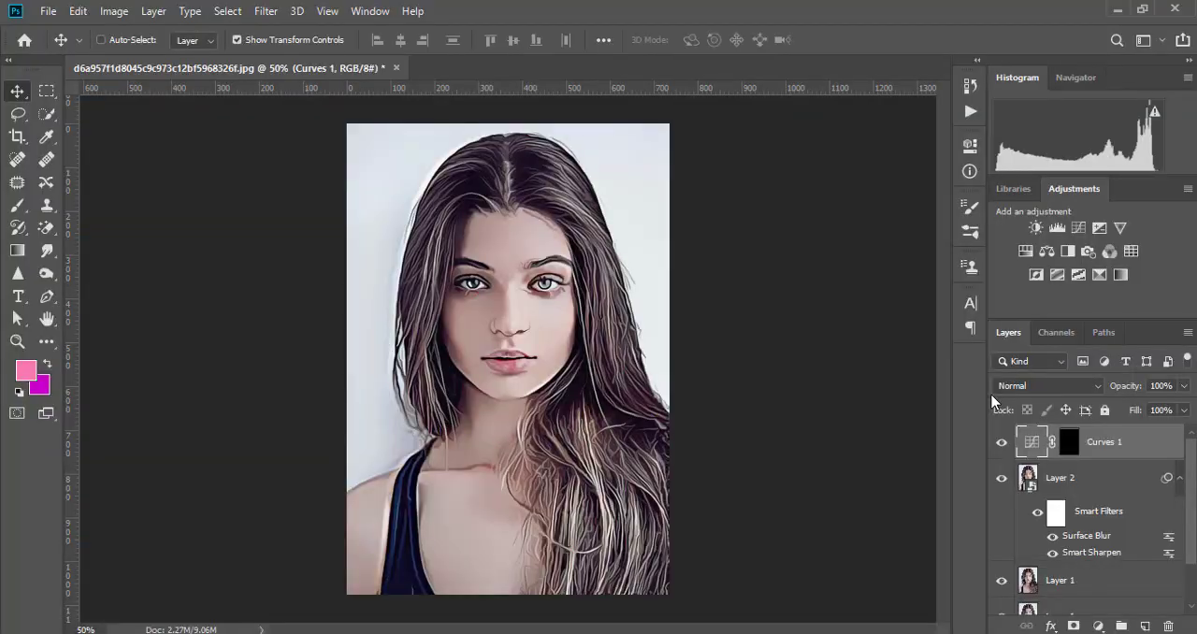
{"action": "key", "text": "ctrl+i"}
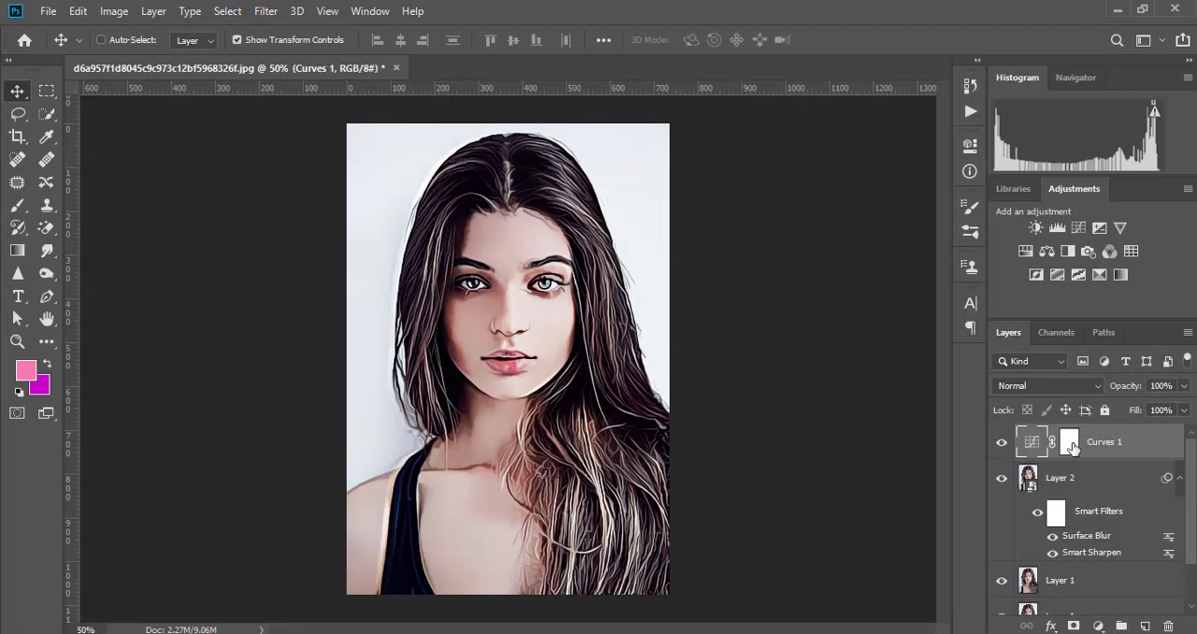
- Fill the Curves 1 mask using Apply Image with the inverted merged RGB channel, Multiply blending and 100% opacity
{"action": "left_click", "coordinate": [1069, 442]}
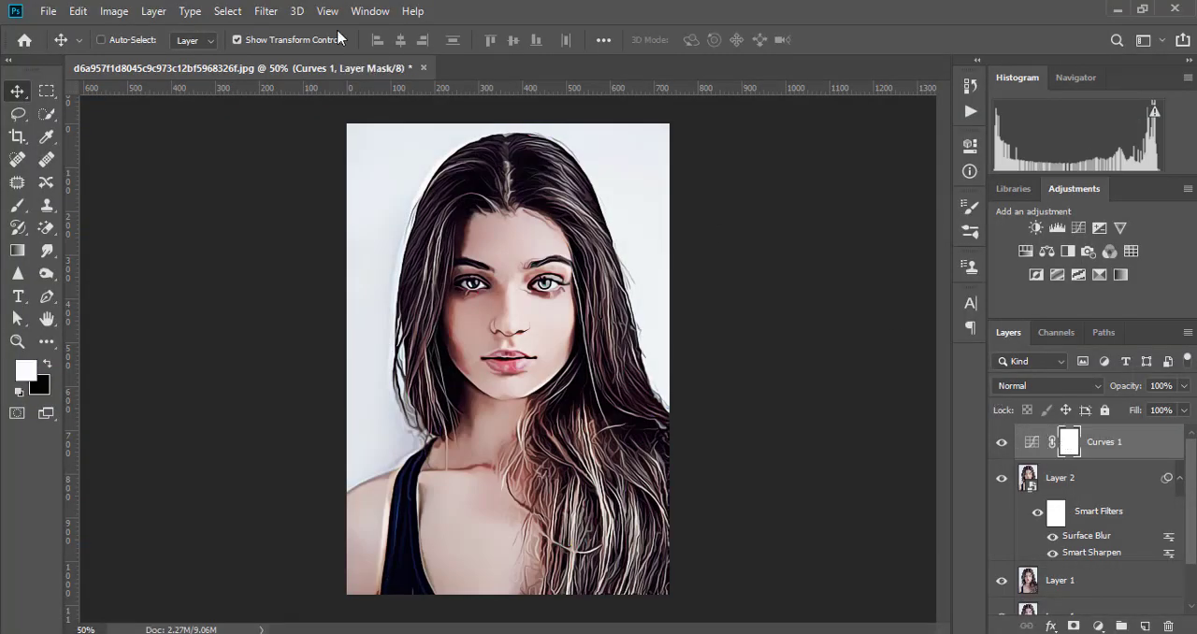
{"action": "left_click", "coordinate": [115, 11]}
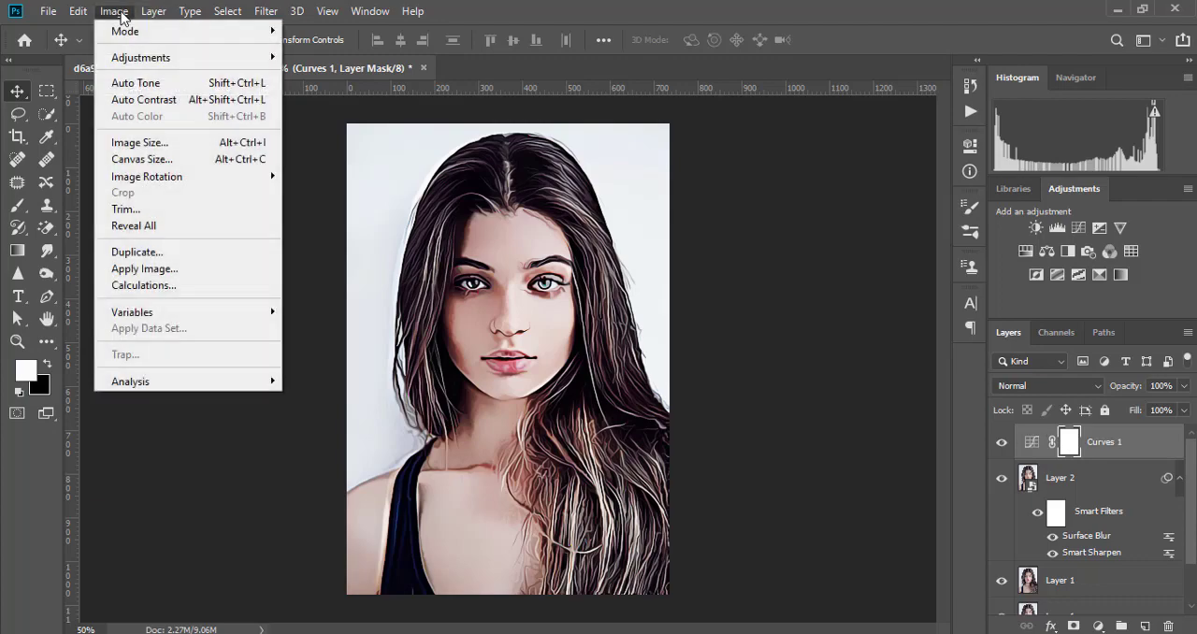
{"action": "left_click", "coordinate": [154, 270]}
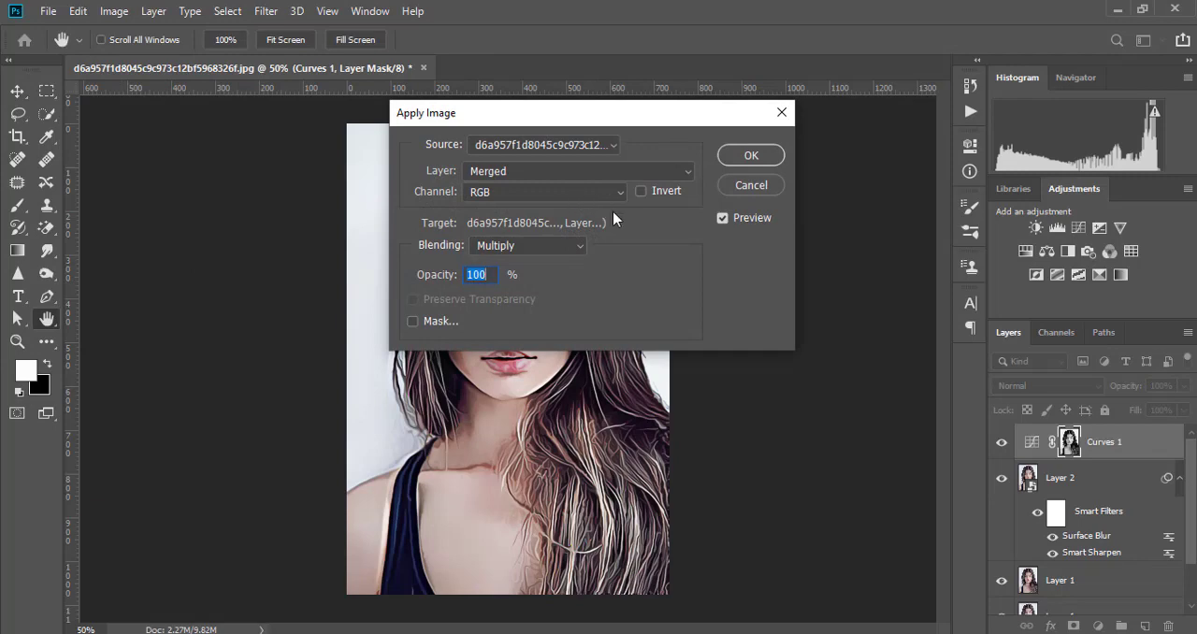
{"action": "left_click", "coordinate": [641, 191]}
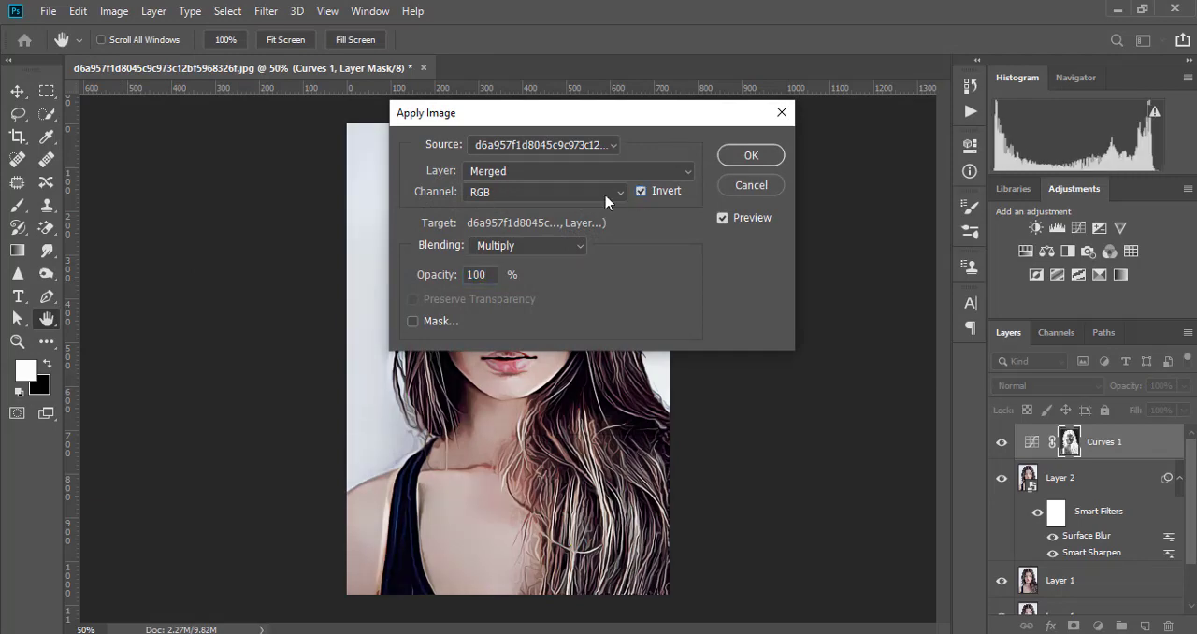
{"action": "left_click", "coordinate": [751, 157]}
{"action": "key", "text": "v"}
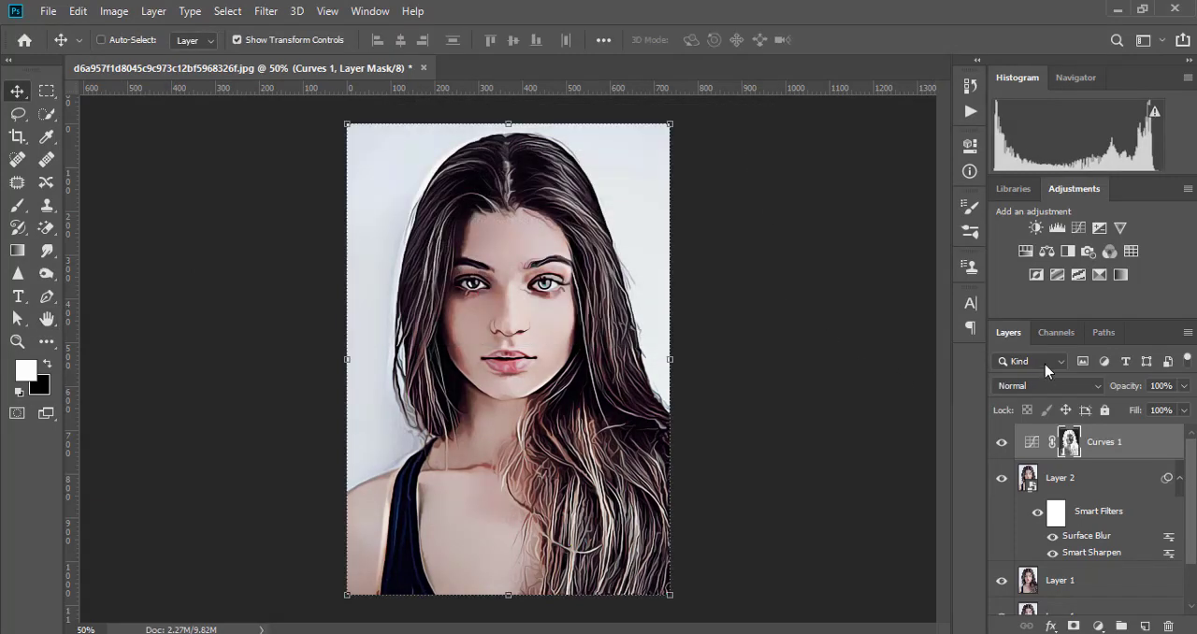
- Reshape the Curves 1 adjustment into a steep S-curve, lowering the shadows and raising the upper midtones
{"action": "left_click", "coordinate": [1029, 445]}
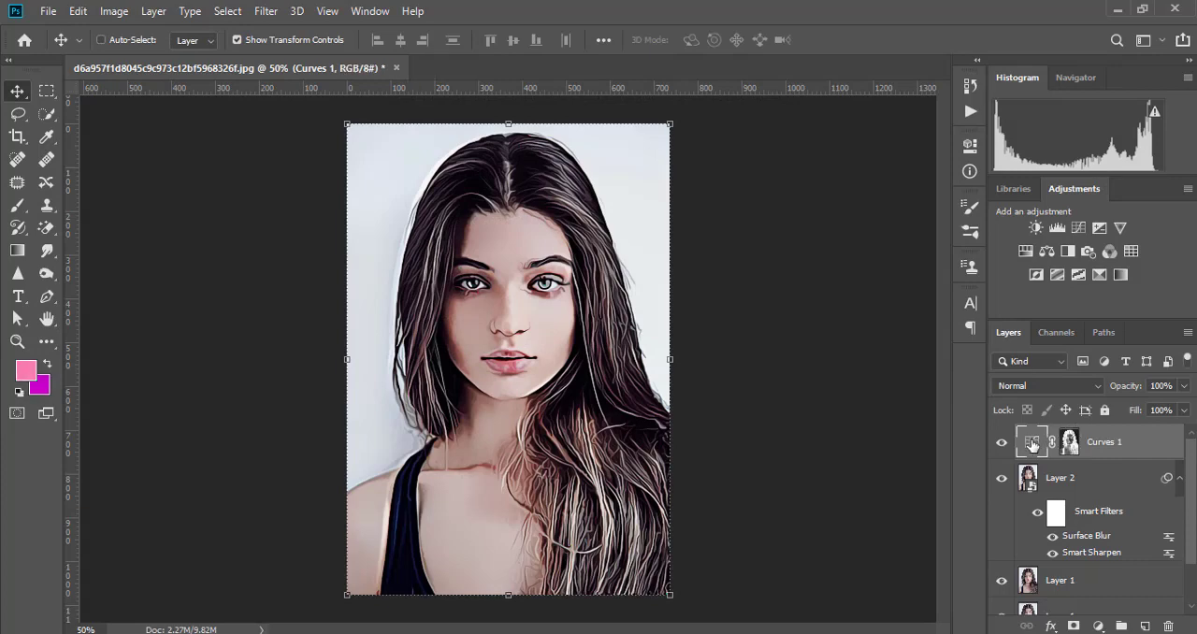
{"action": "double_click", "coordinate": [1028, 445]}
{"action": "left_click_drag", "start_coordinate": [843, 328], "coordinate": [852, 327]}
{"action": "left_click_drag", "start_coordinate": [876, 281], "coordinate": [873, 278]}
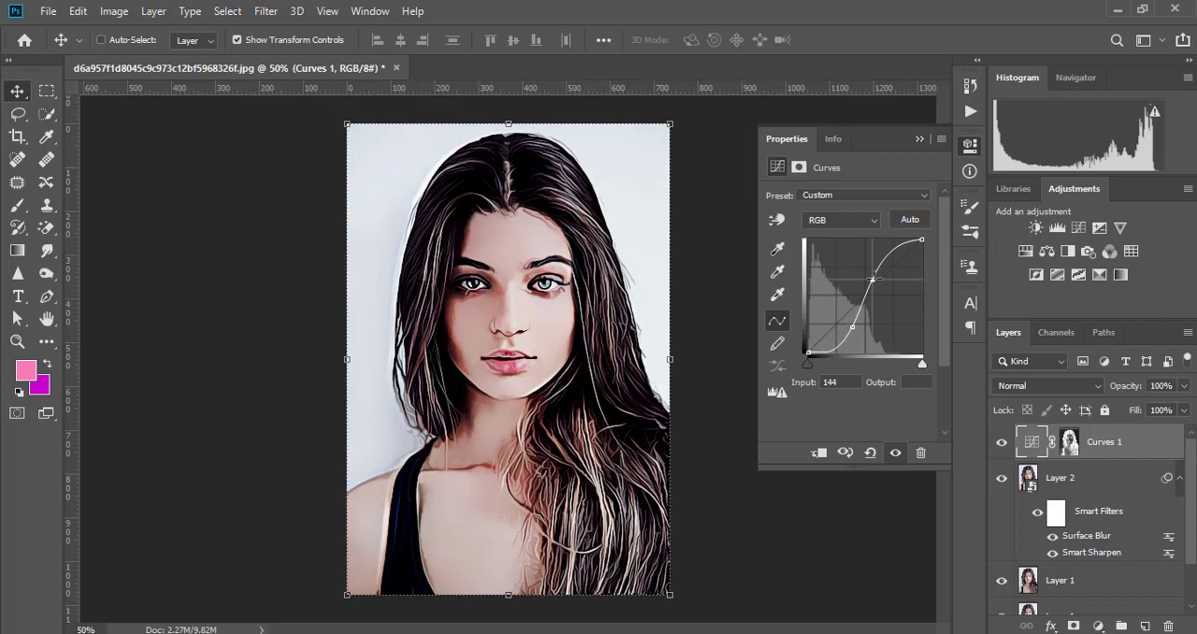
{"action": "left_click", "coordinate": [917, 141]}
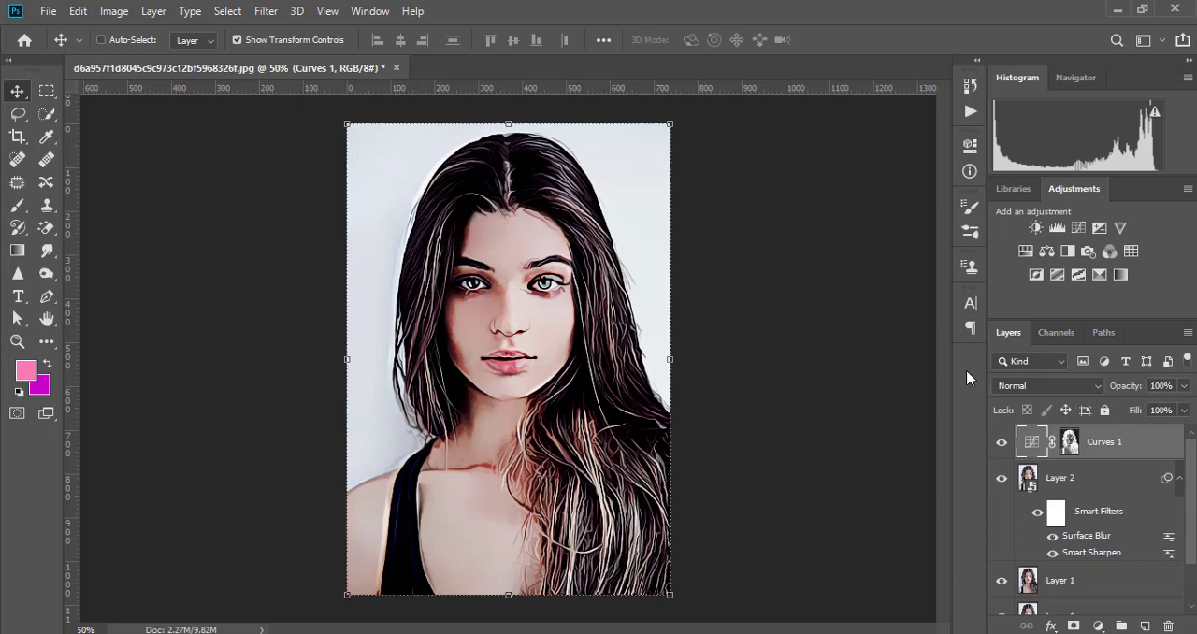
- Stamp the visible layers into a new top layer and apply Smart Sharpen at 214%, 3.0 px radius, 10% noise reduction and Lens Blur removal
{"action": "key", "text": "ctrl+shift+alt+e"}
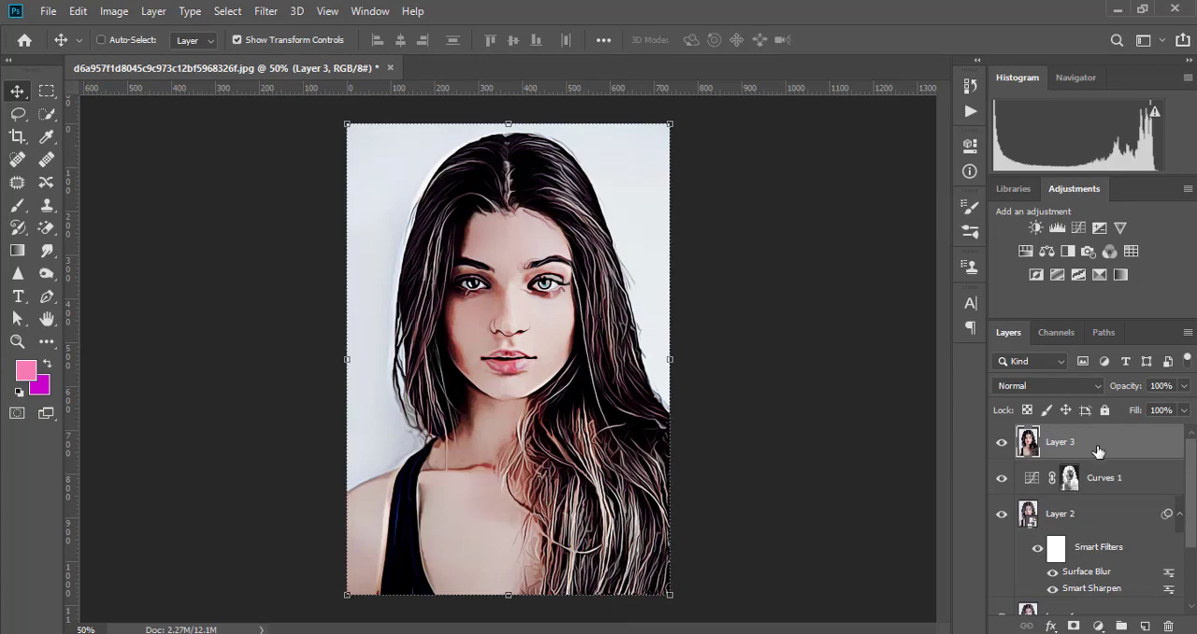
{"action": "left_click", "coordinate": [265, 12]}
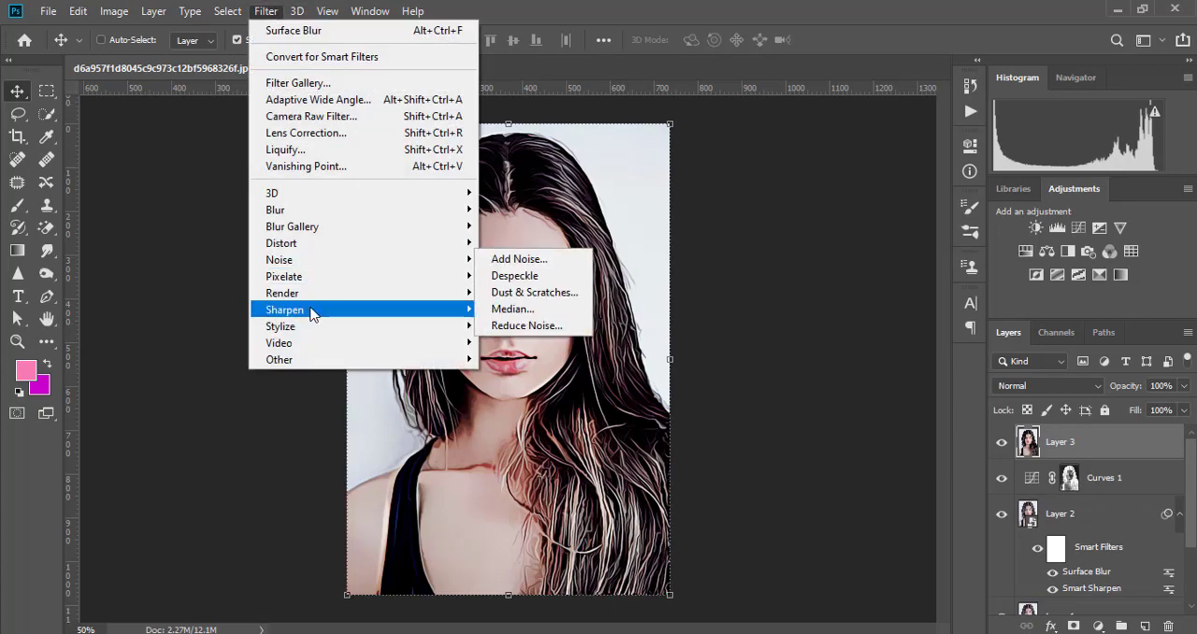
{"action": "mouse_move", "coordinate": [312, 309]}
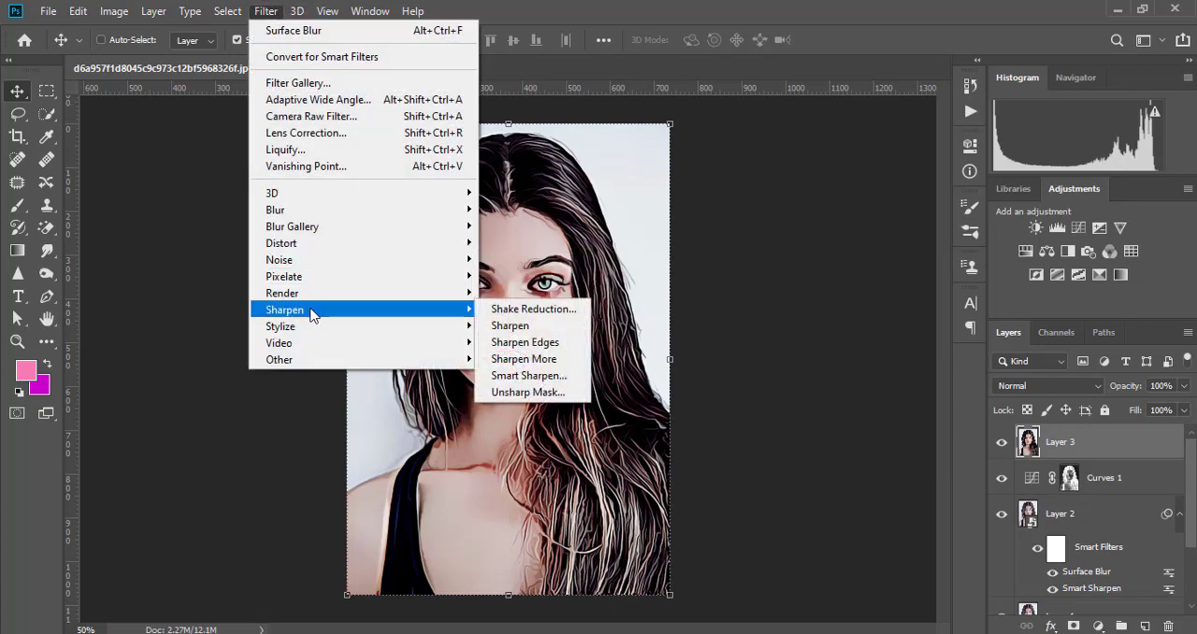
{"action": "left_click", "coordinate": [528, 379]}
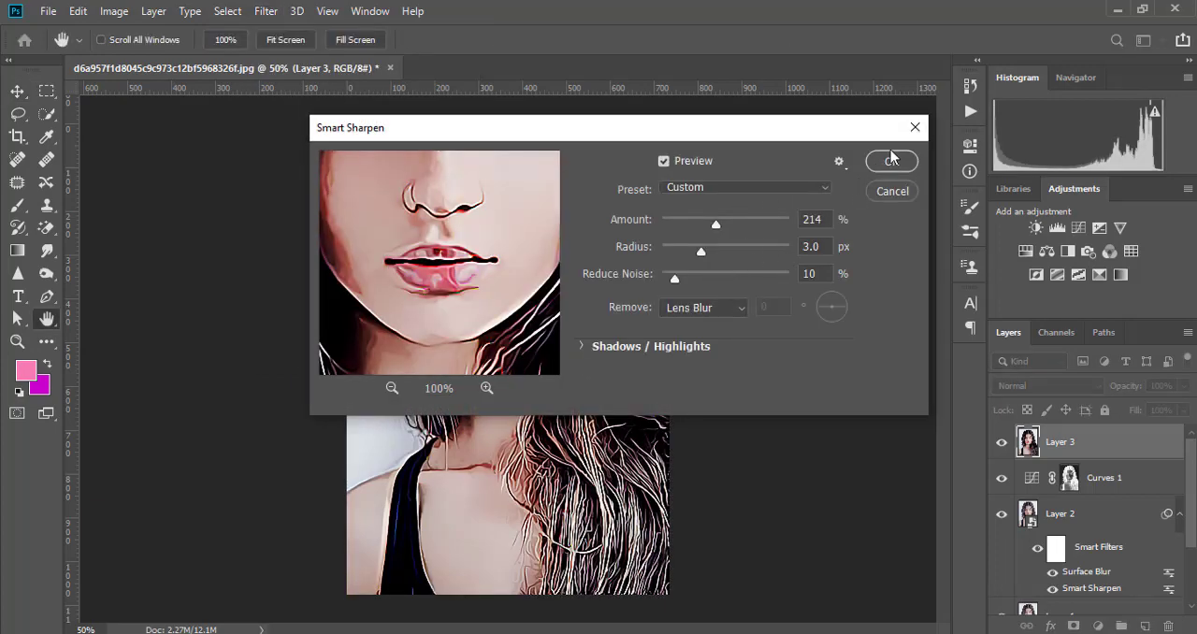
{"action": "left_click", "coordinate": [889, 161]}
{"action": "key", "text": "v"}
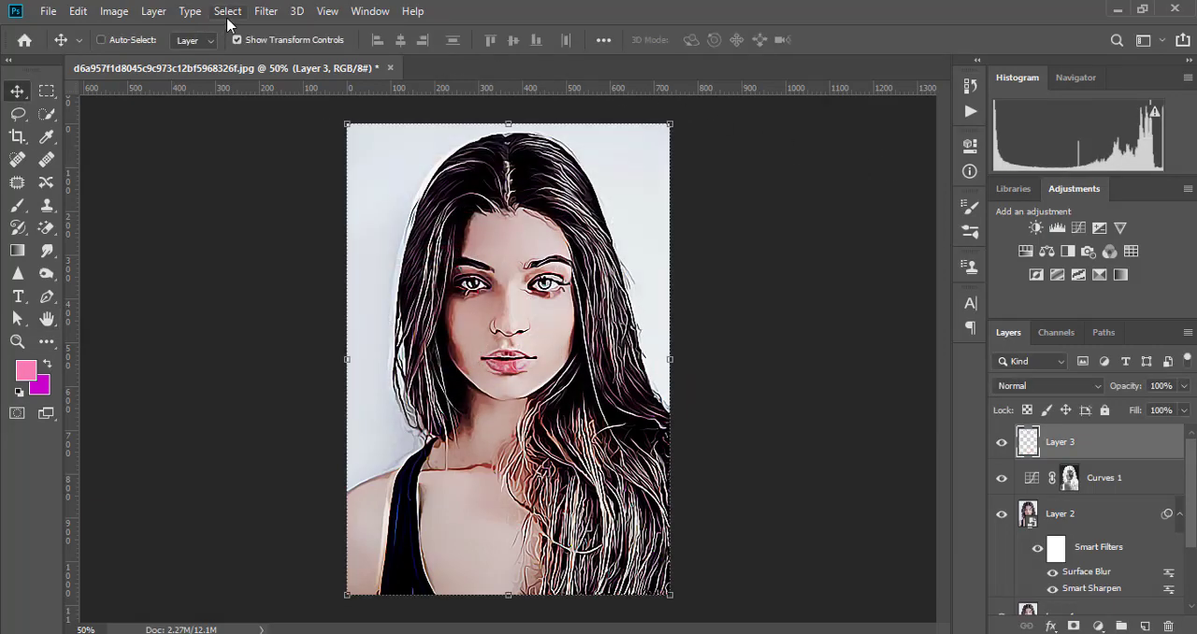
- Apply Surface Blur to Layer 3 with a 30-pixel radius and a threshold of 15 levels
{"action": "left_click", "coordinate": [262, 11]}
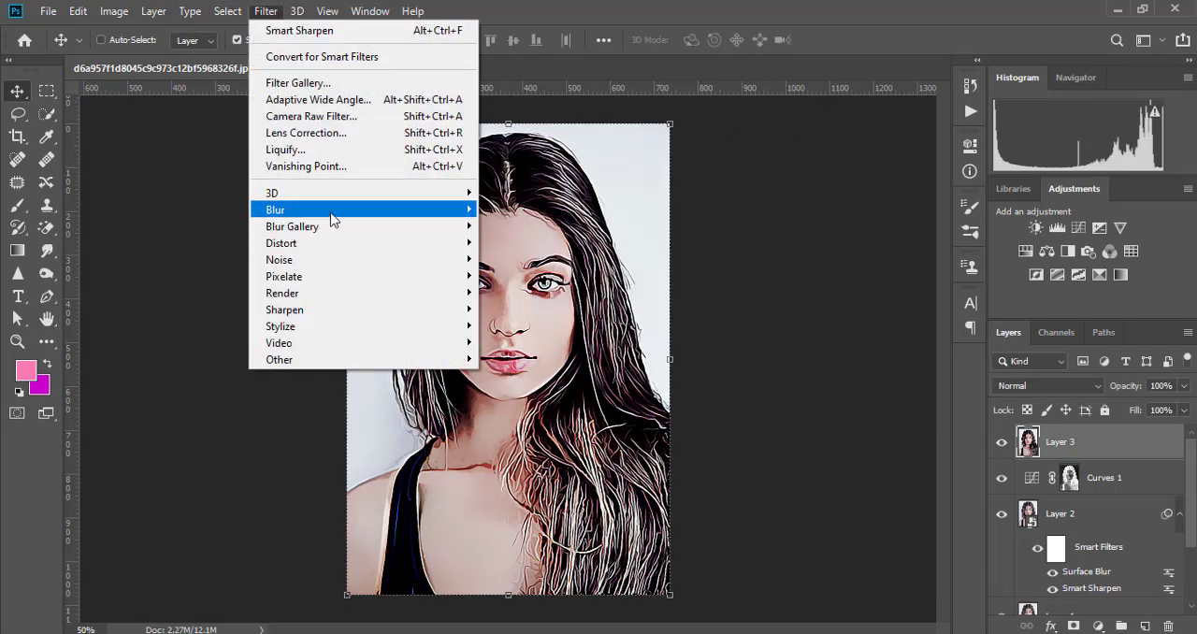
{"action": "mouse_move", "coordinate": [332, 219]}
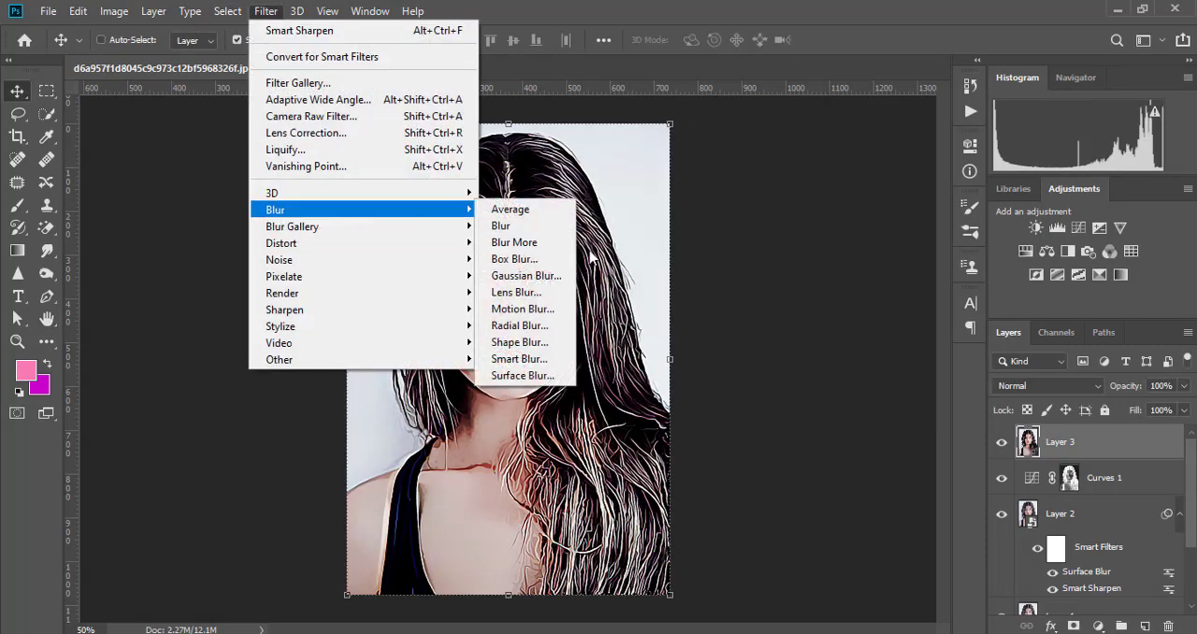
{"action": "left_click", "coordinate": [522, 376]}
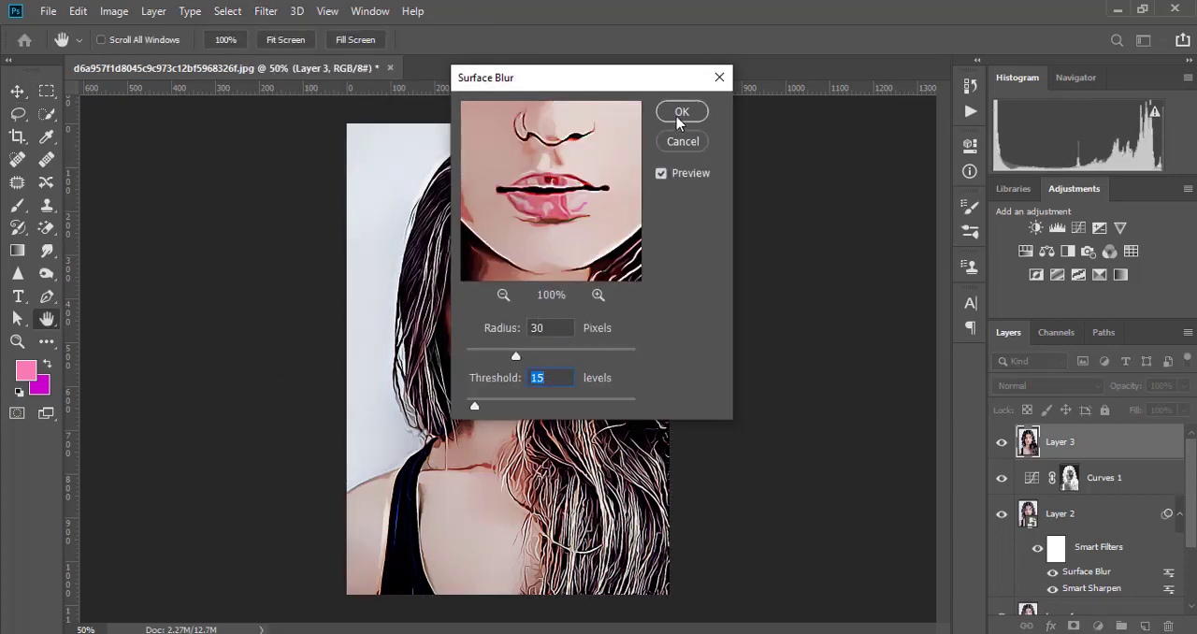
{"action": "left_click", "coordinate": [681, 112]}
{"action": "key", "text": "v"}
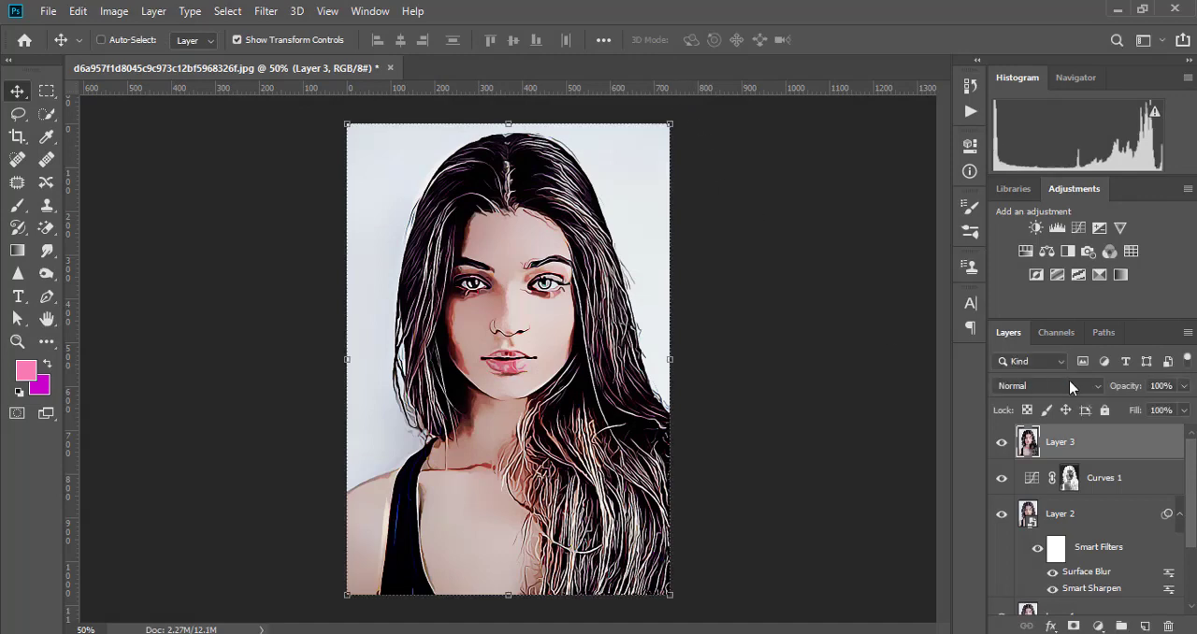
- Lower Layer 3's opacity to about 46% and stamp the visible layers into a new top layer
{"action": "left_click", "coordinate": [1183, 385]}
{"action": "left_click_drag", "start_coordinate": [1155, 411], "coordinate": [1139, 409]}
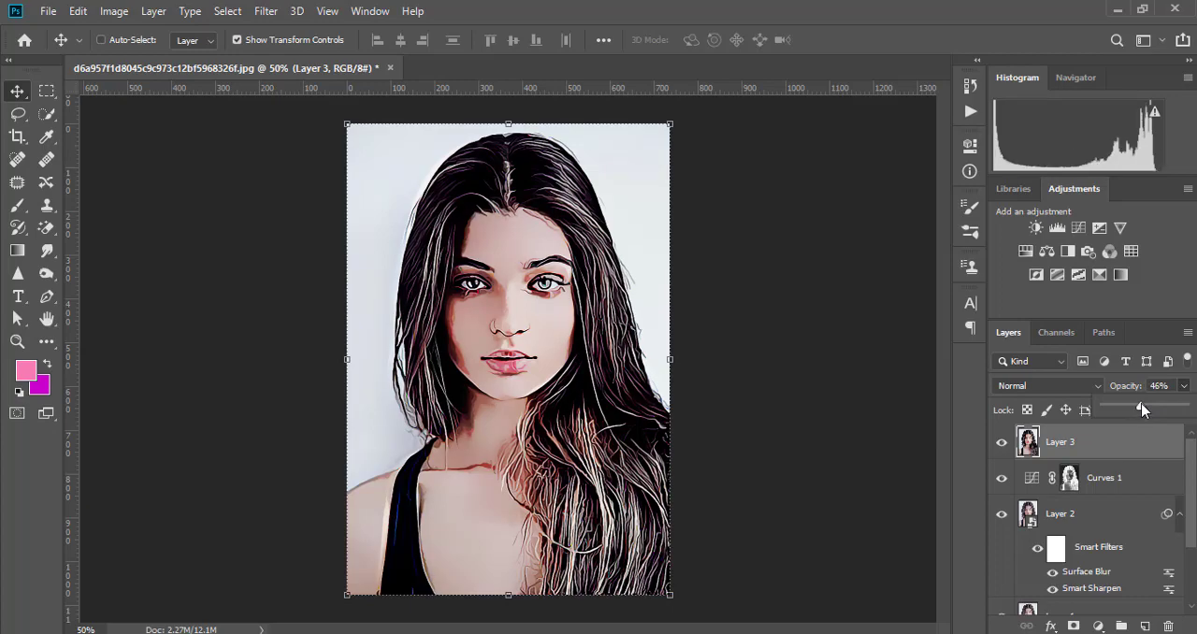
{"action": "key", "text": "ctrl+shift+alt+e"}
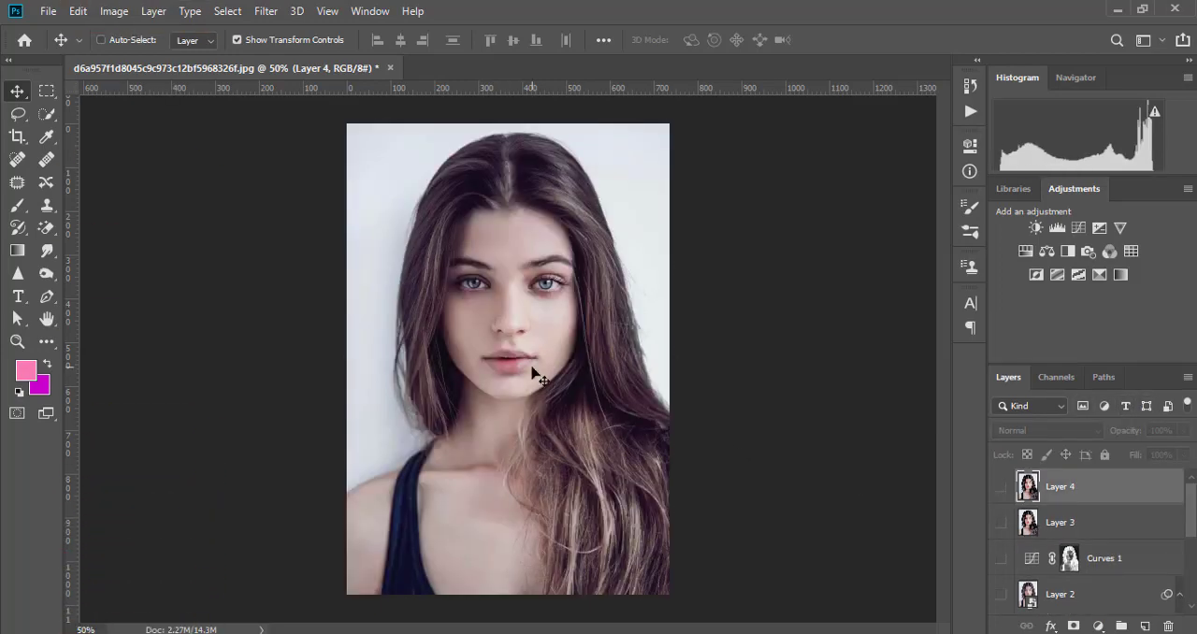
- Toggle Layer 4's visibility repeatedly to compare the painted effect with the original portrait
{"action": "left_click", "coordinate": [1001, 487]}
{"action": "left_click", "coordinate": [1001, 487]}
{"action": "left_click", "coordinate": [1002, 487]}
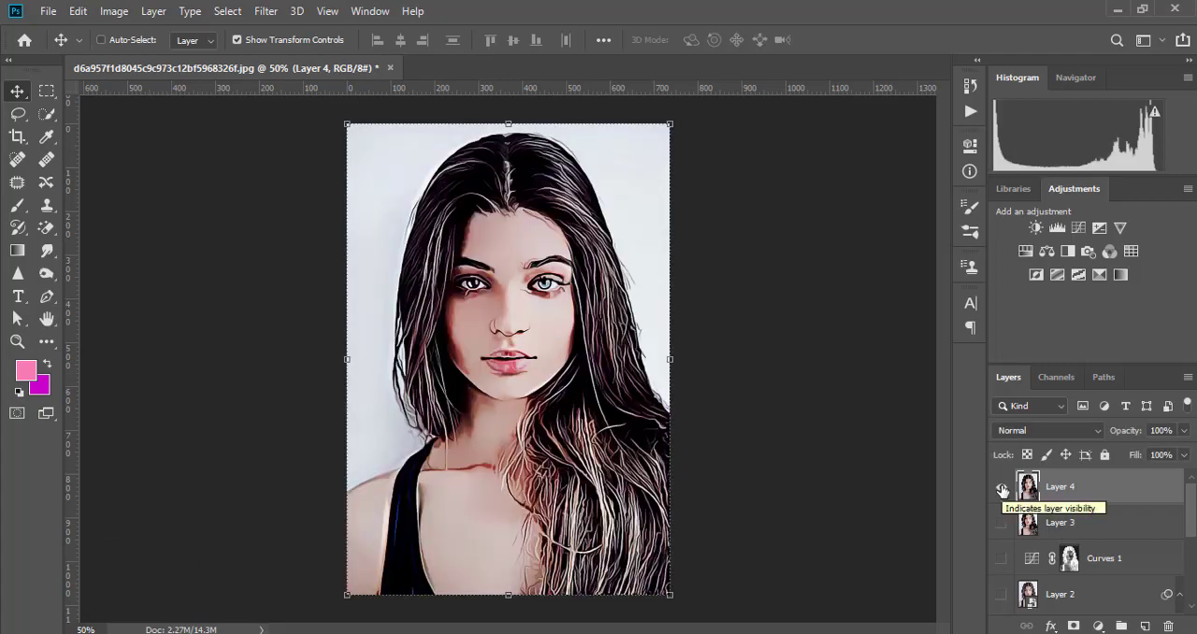
{"action": "left_click", "coordinate": [1002, 487]}
{"action": "left_click", "coordinate": [1002, 487]}
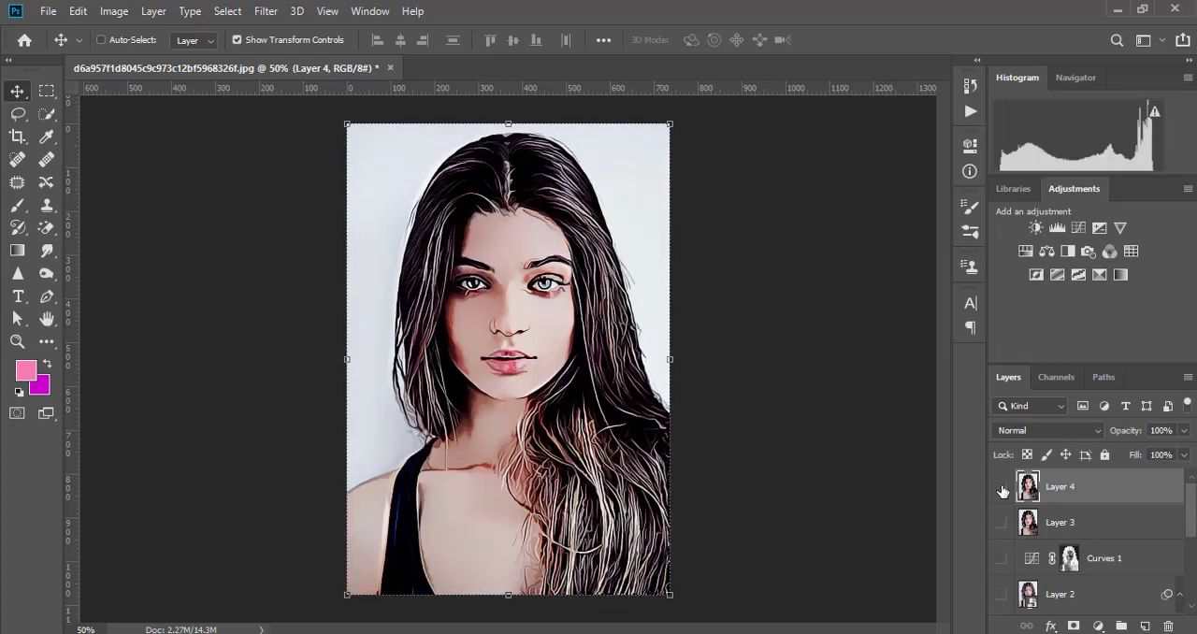